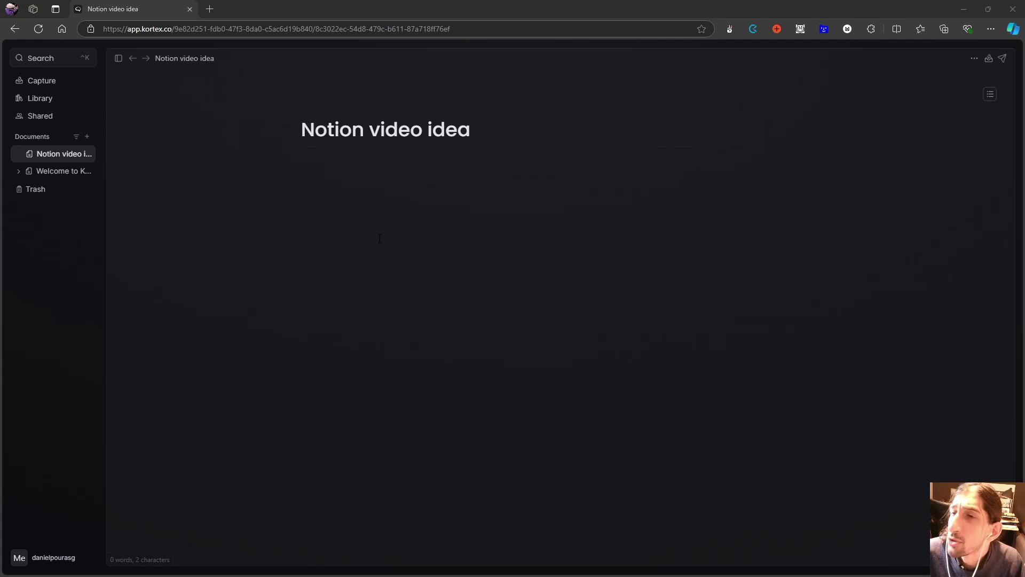
Open the Welcome to Kortex document and examine its Kore Features list and the Elements section
left_click(19, 171)
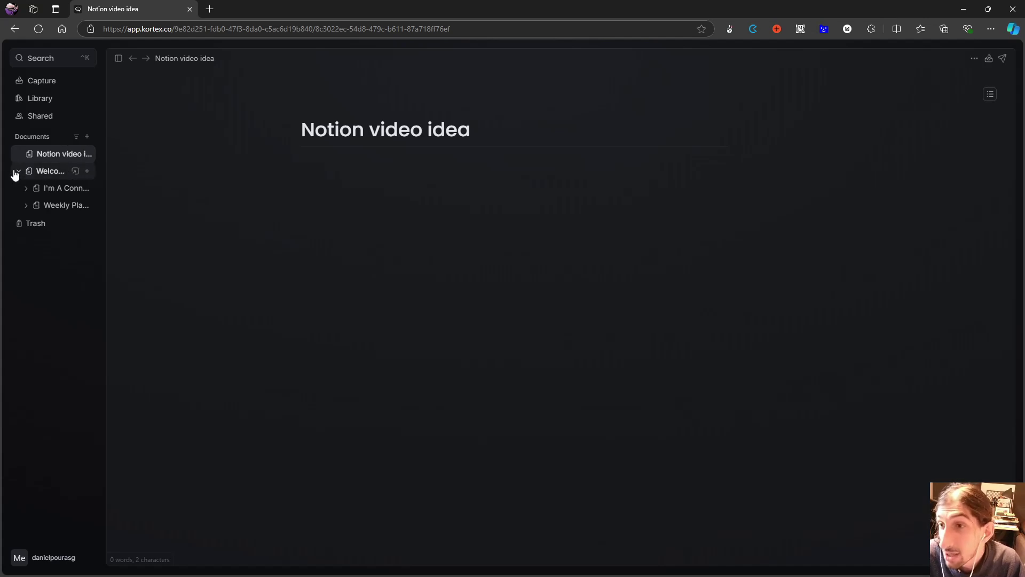
left_click(18, 171)
left_click(36, 172)
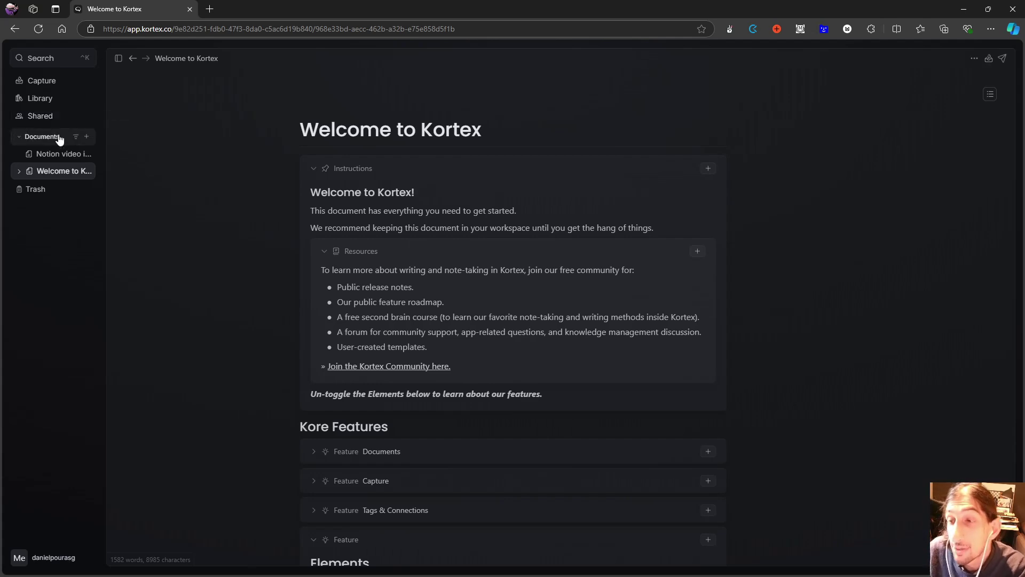
scroll(143, 185, "down", 1)
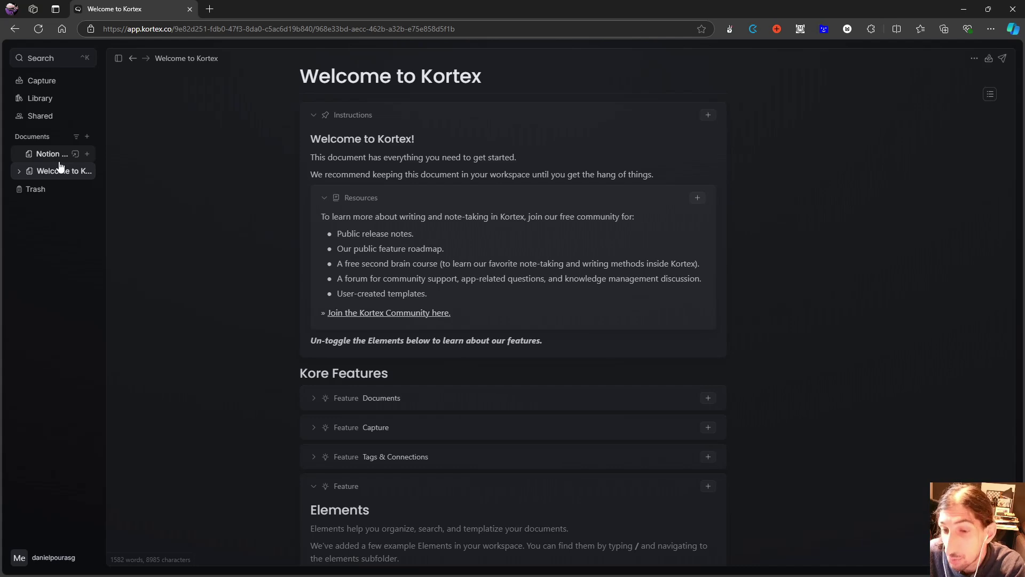
scroll(145, 177, "down", 1)
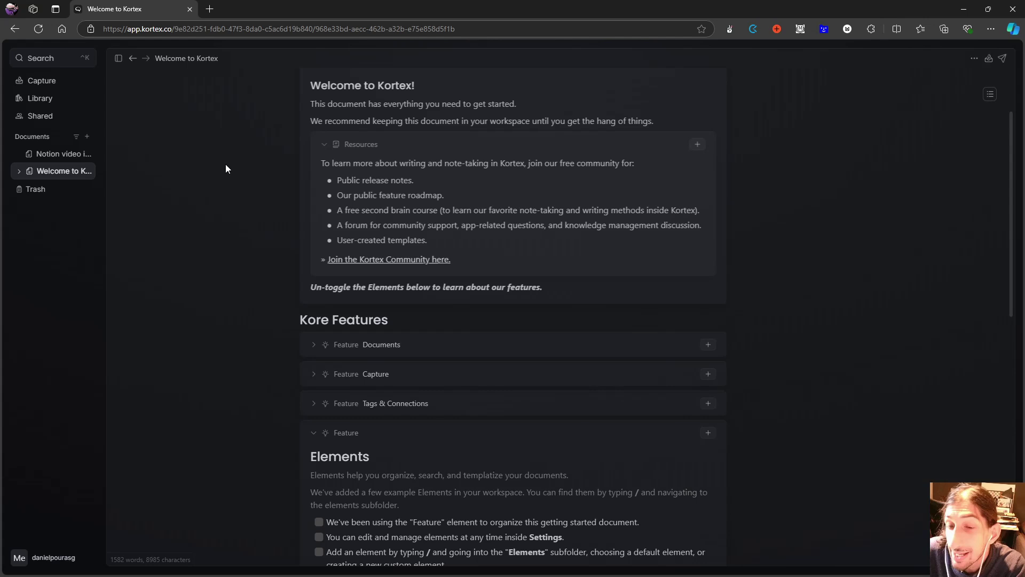
scroll(265, 172, "down", 4)
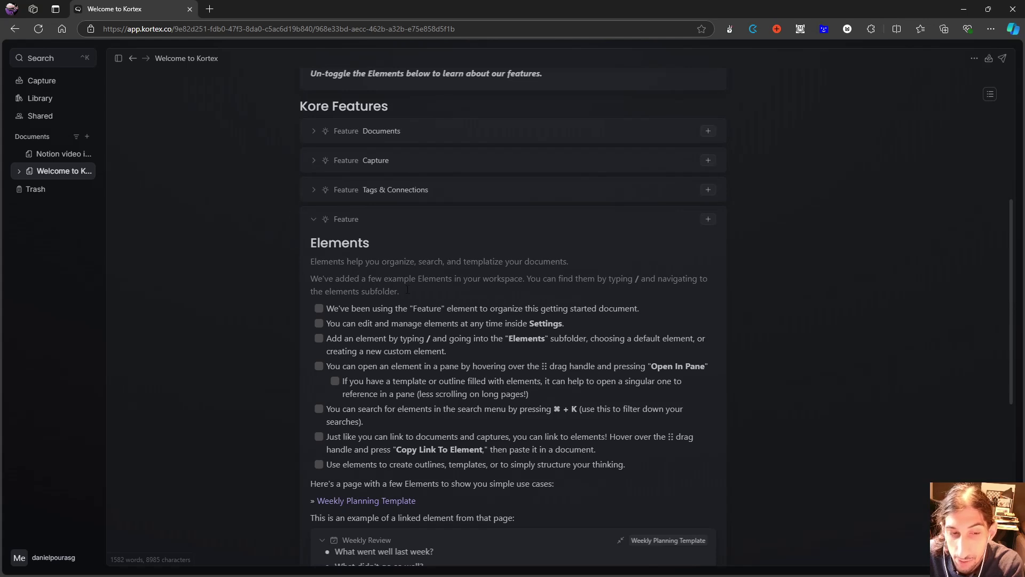
scroll(401, 293, "down", 2)
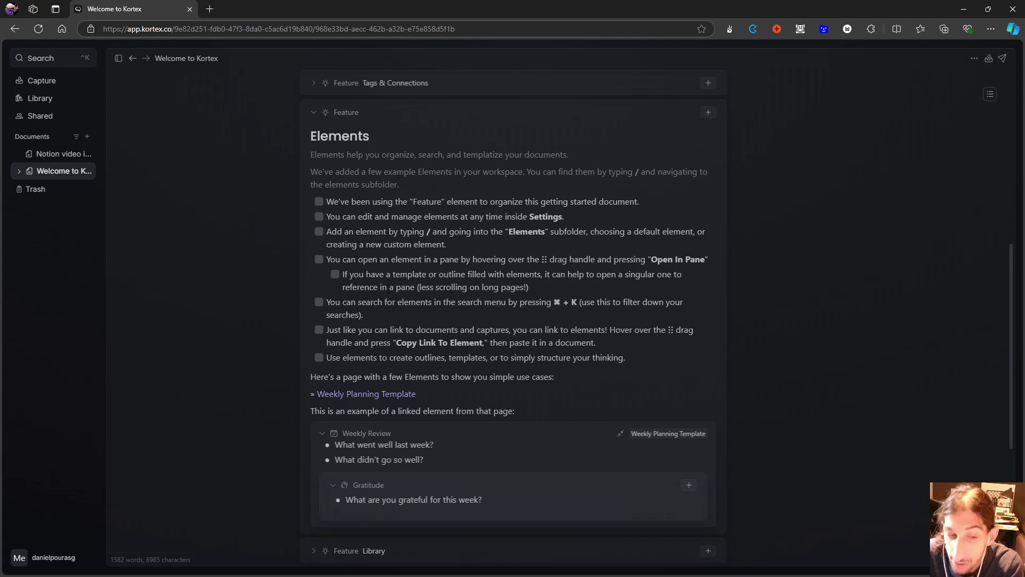
scroll(388, 289, "down", 1)
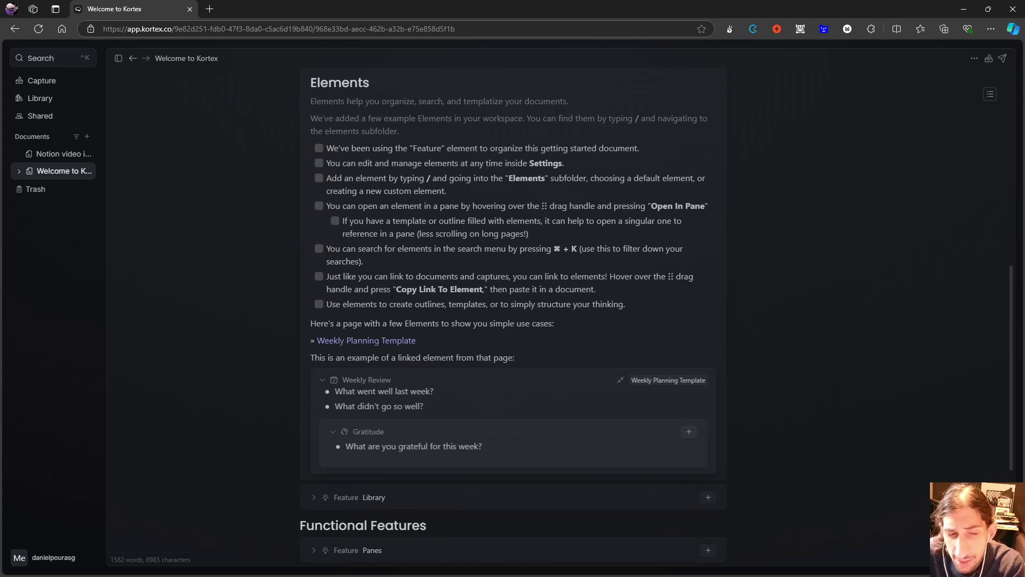
scroll(384, 290, "down", 1)
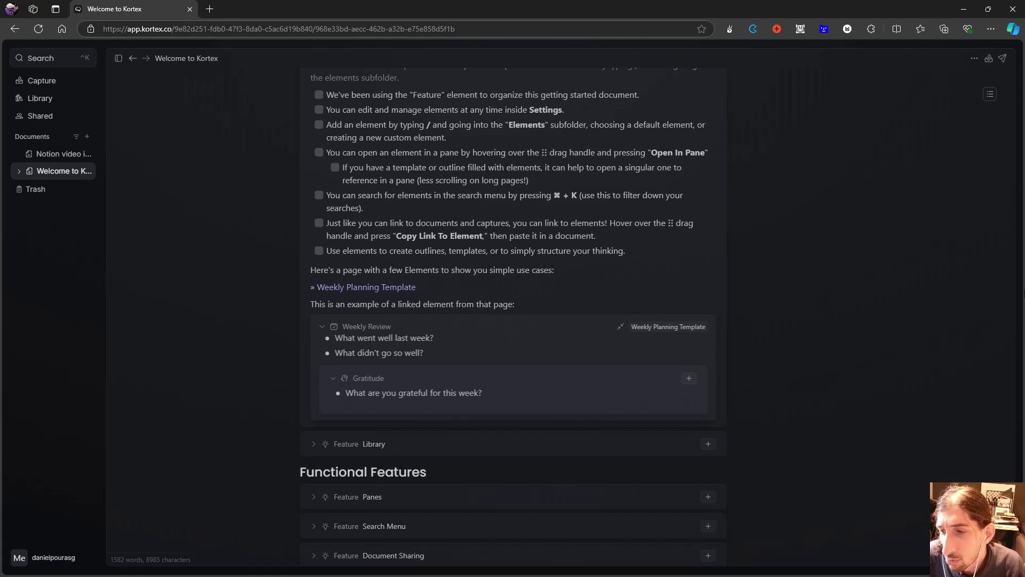
scroll(929, 278, "up", 5)
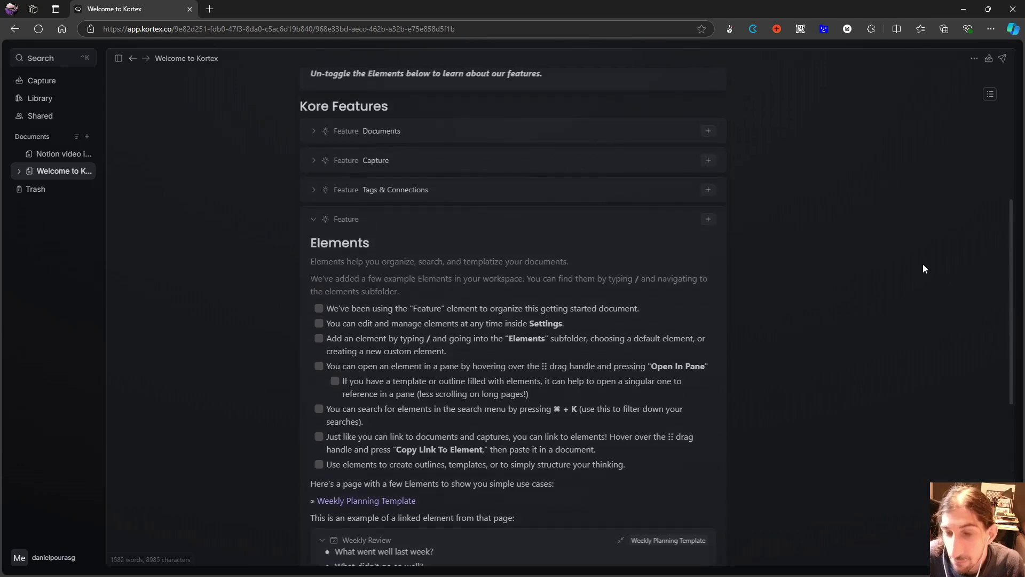
scroll(925, 268, "up", 1)
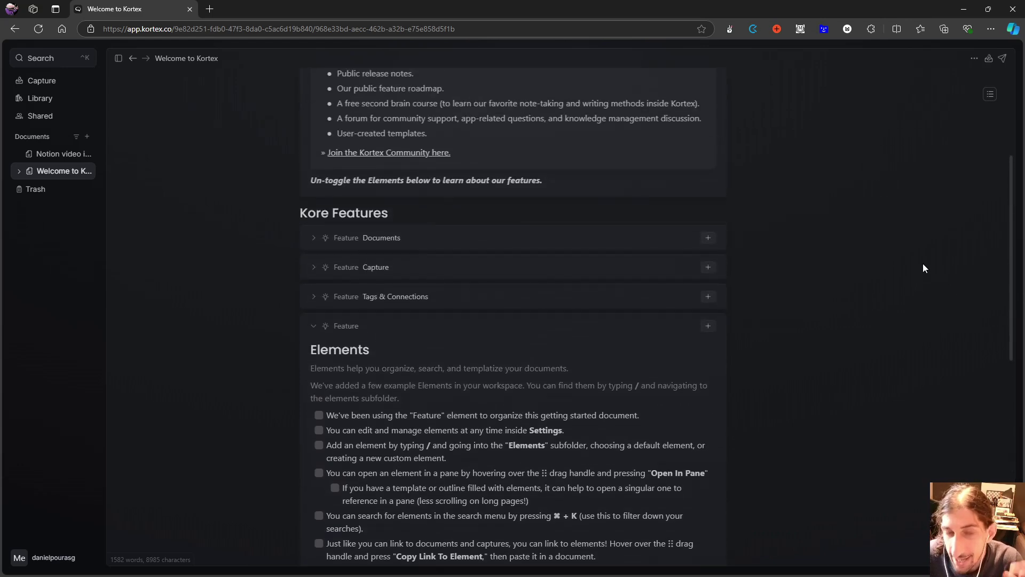
scroll(941, 276, "up", 1)
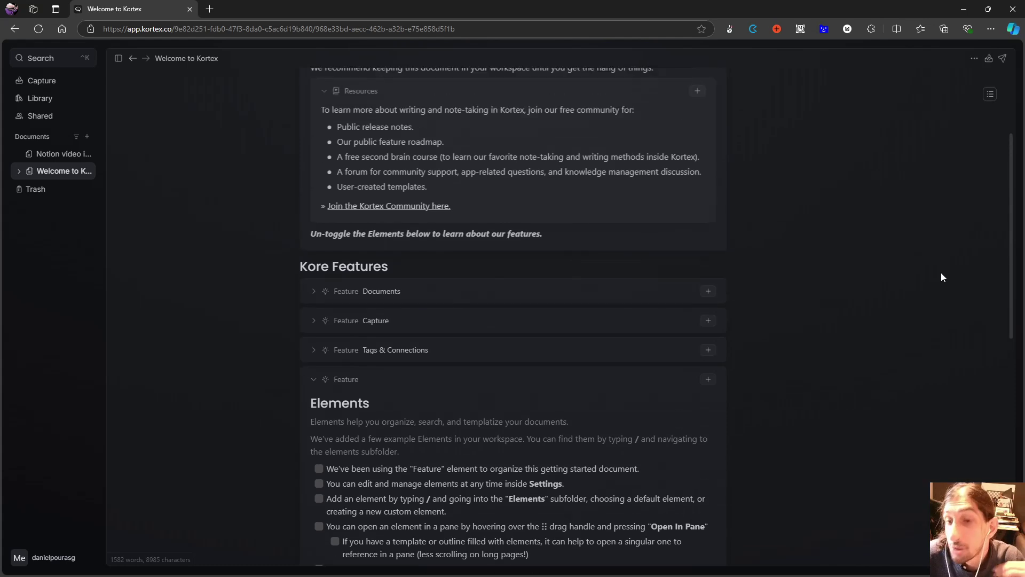
scroll(937, 272, "up", 1)
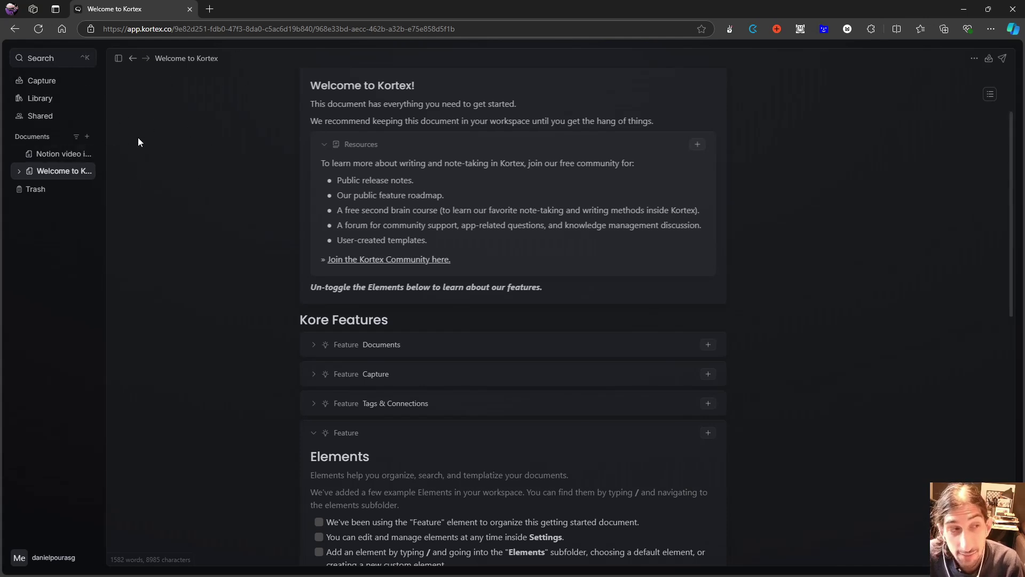
Check the connections and outline of the Notion video idea document in a second pane
left_click(68, 154)
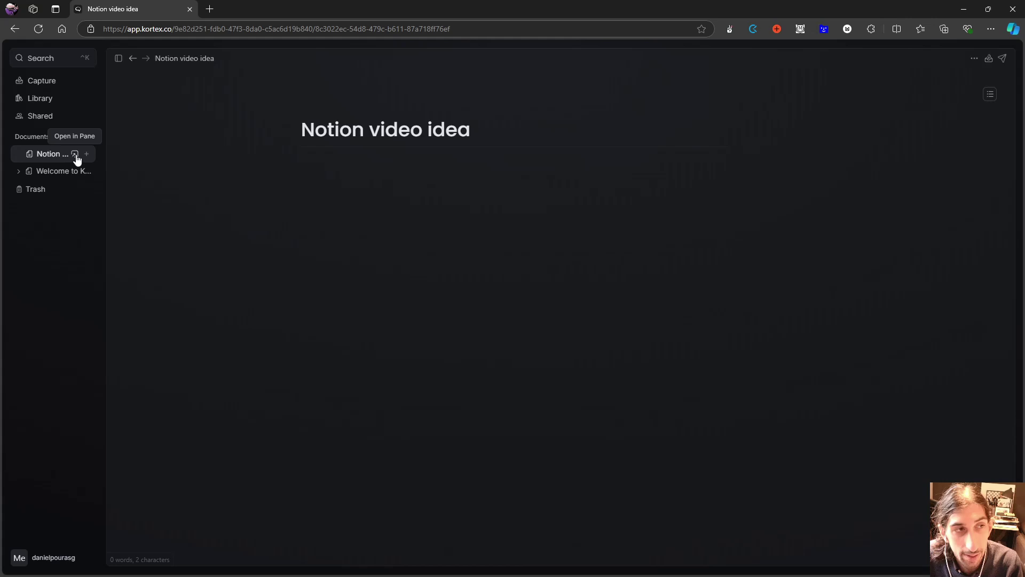
left_click(76, 155)
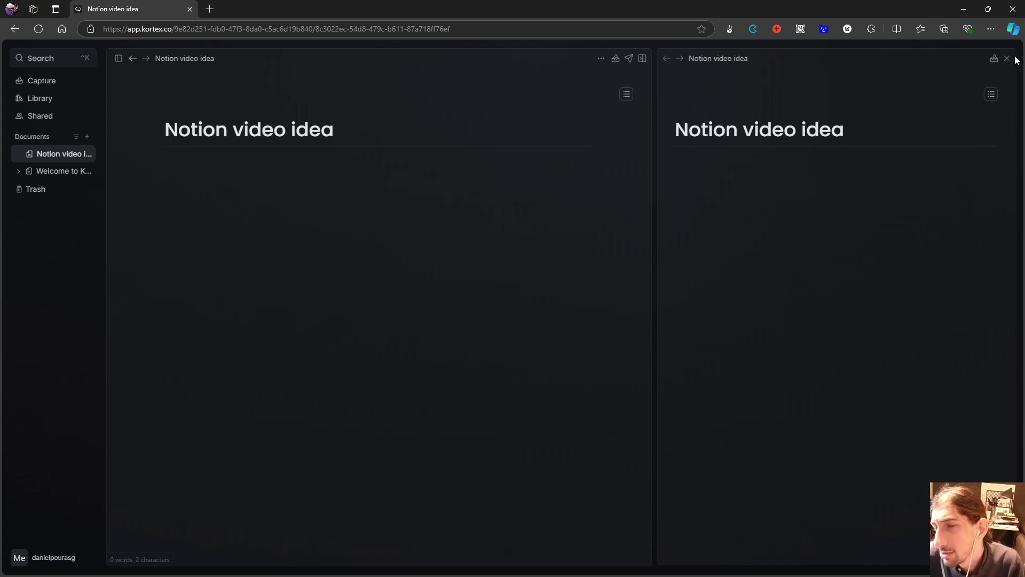
left_click(989, 95)
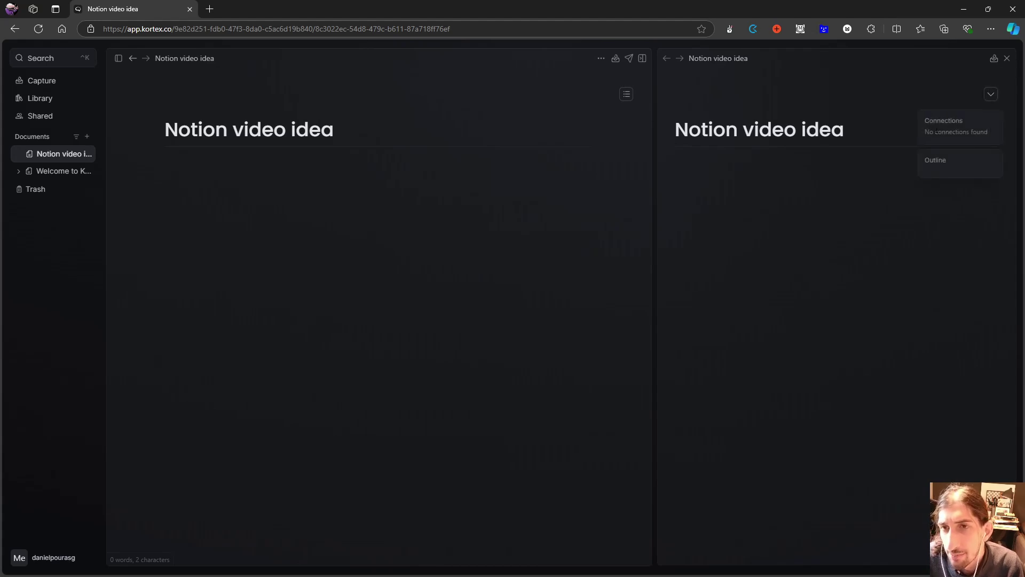
left_click(822, 169)
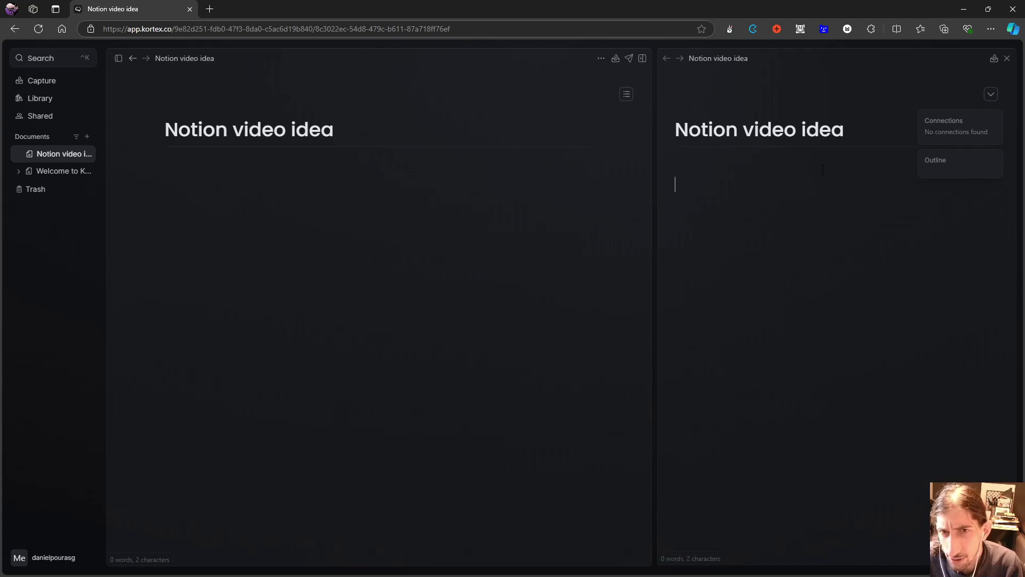
left_click(1009, 60)
left_click(487, 169)
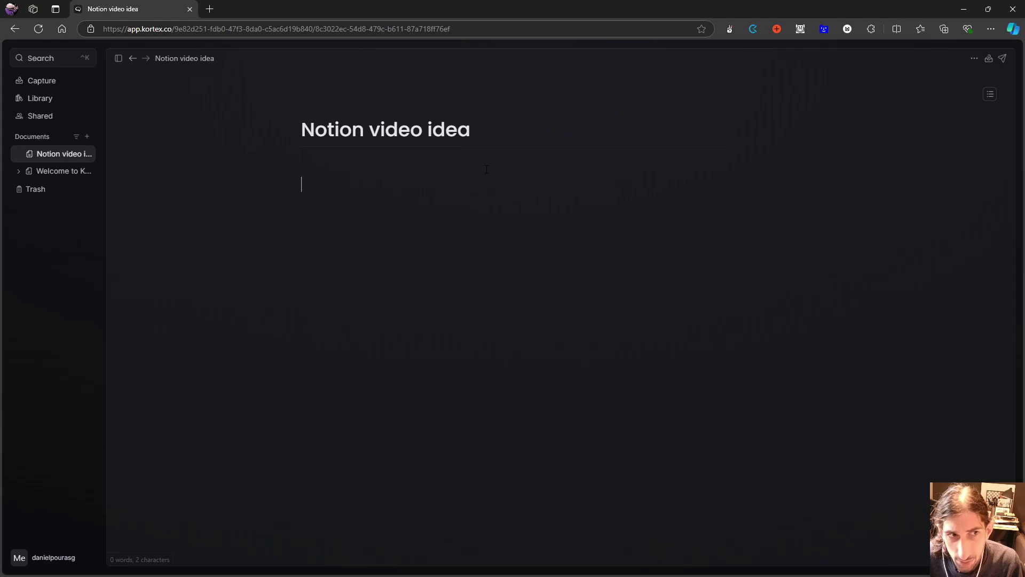
type("/")
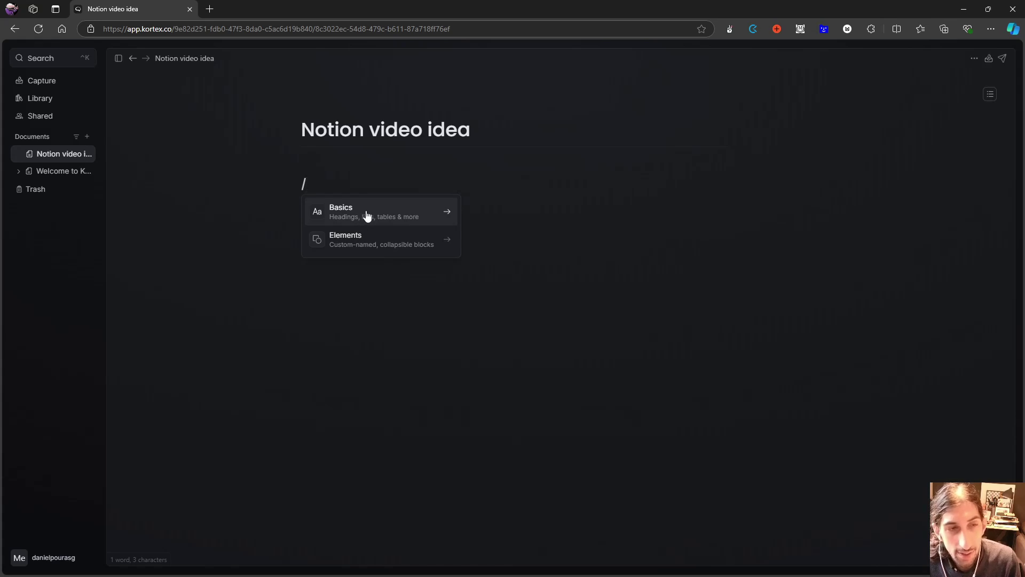
left_click(430, 212)
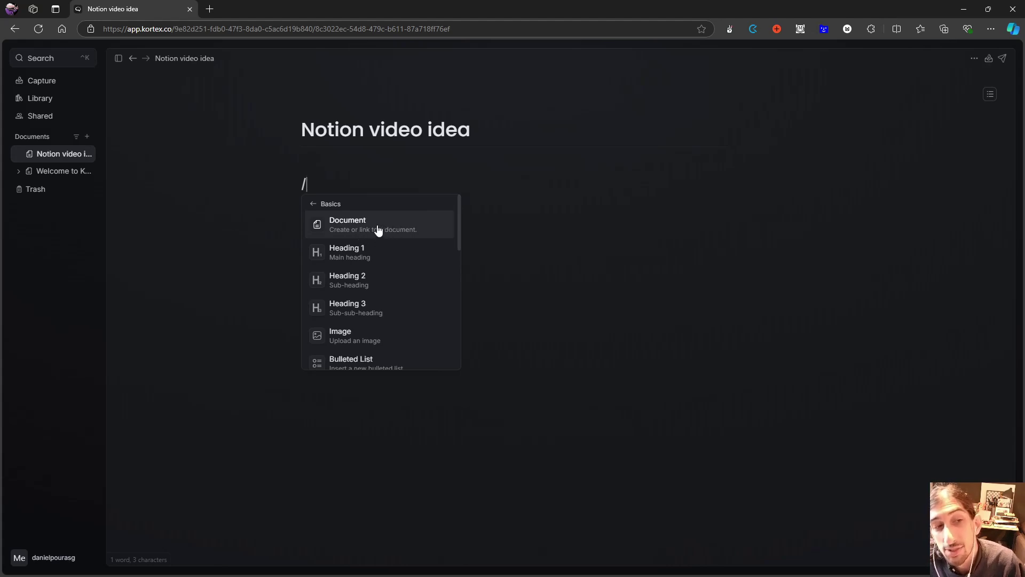
left_click(378, 229)
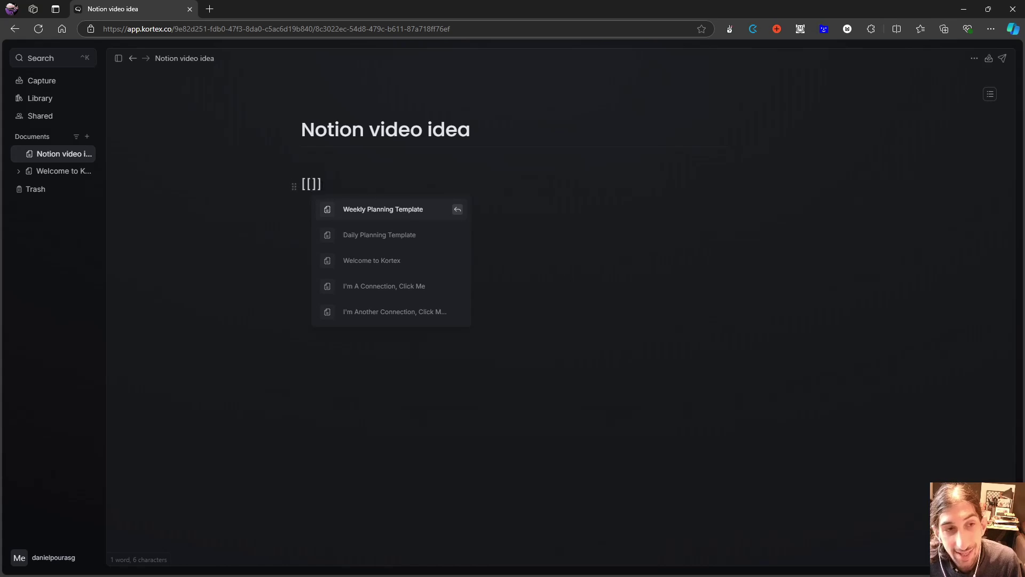
key("Escape")
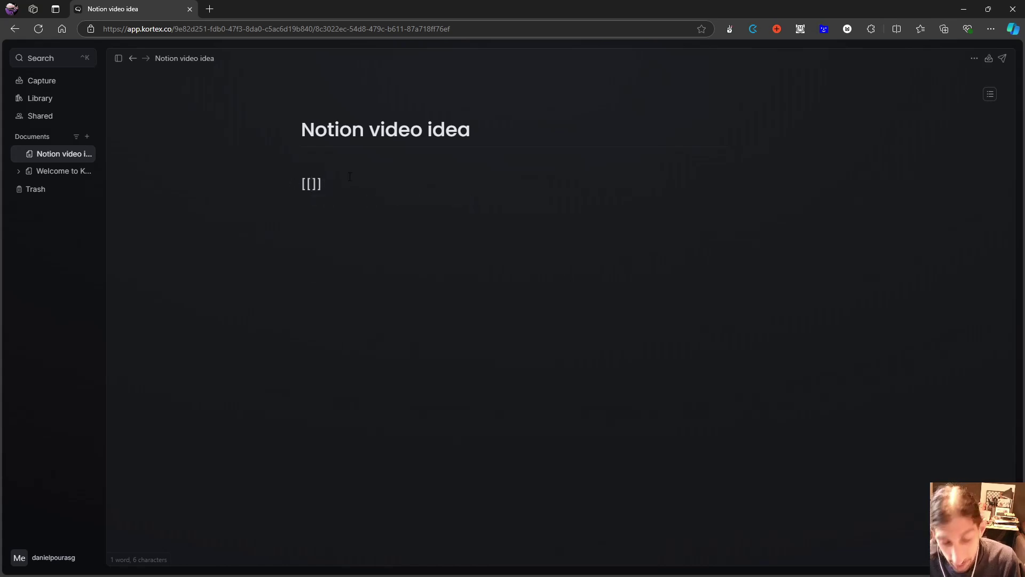
key("BackSpace")
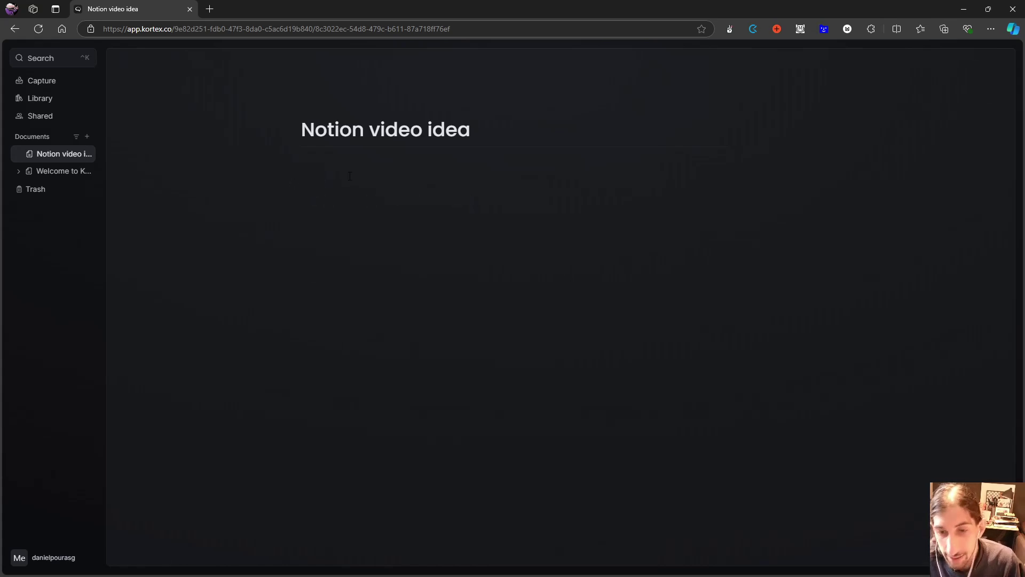
Insert the image file Youtube mal test.png as a block in the body of the Notion video idea document
type("/")
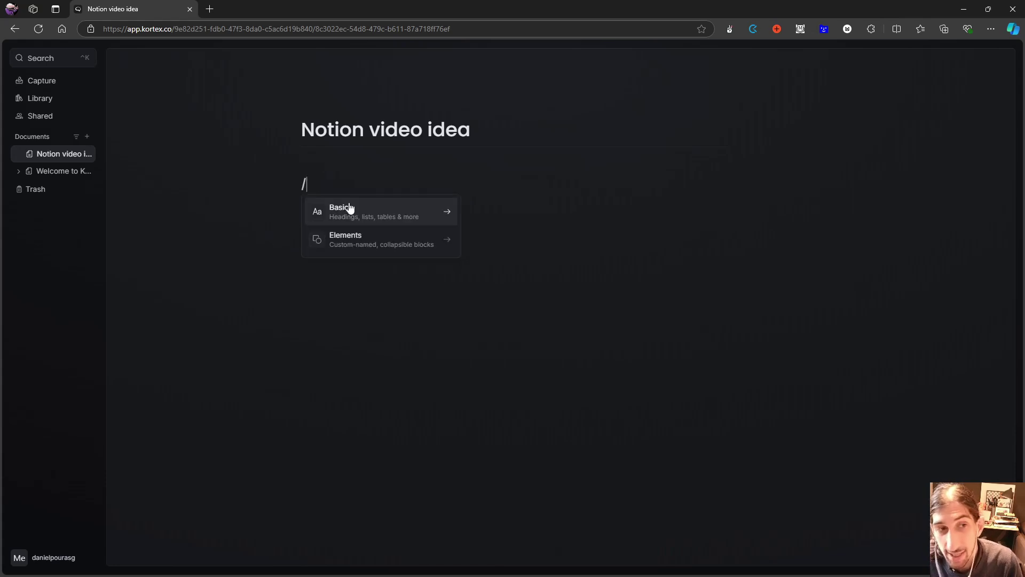
left_click(414, 221)
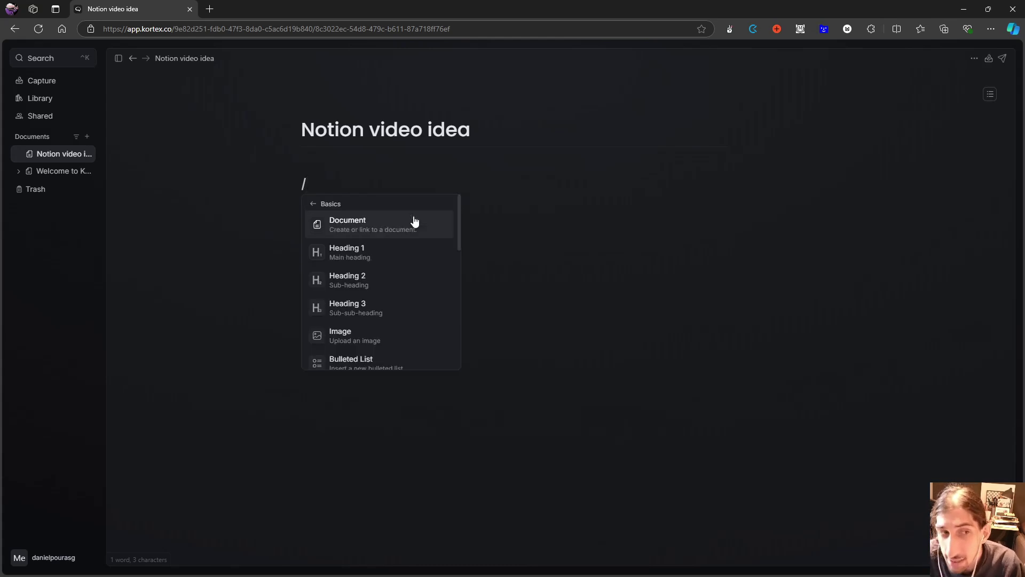
scroll(409, 274, "down", 2)
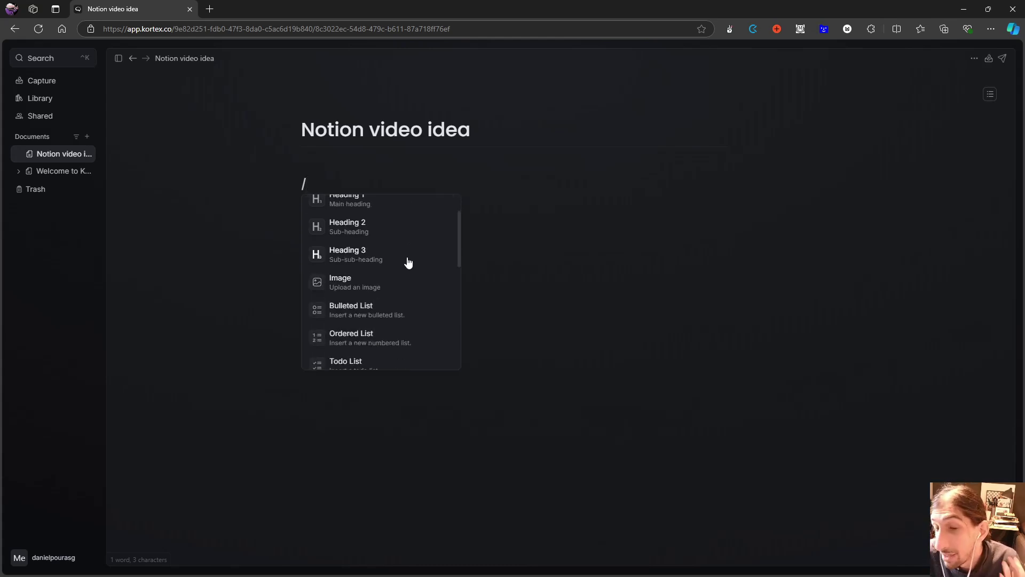
scroll(374, 278, "down", 2)
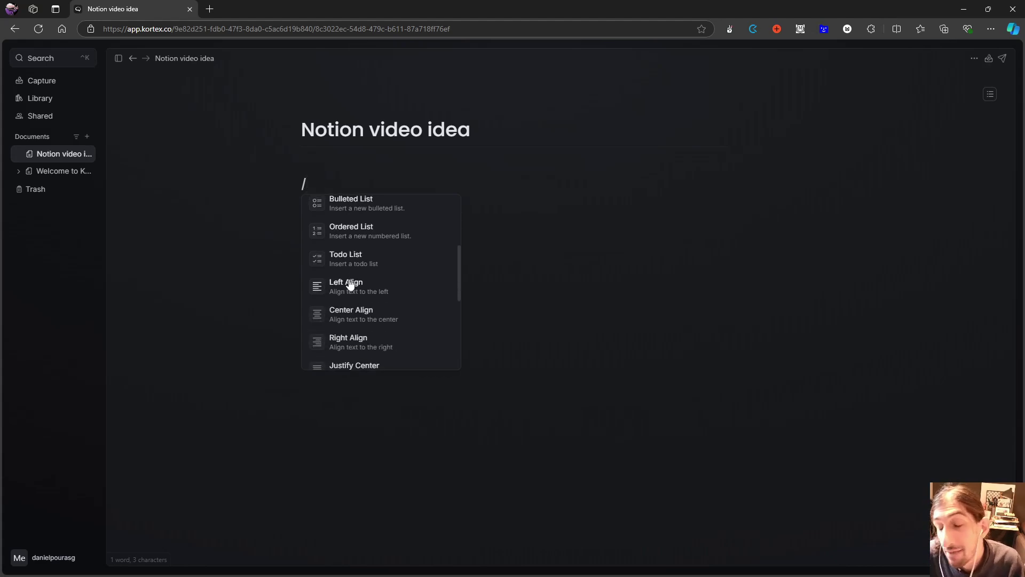
scroll(348, 281, "down", 2)
scroll(350, 280, "up", 4)
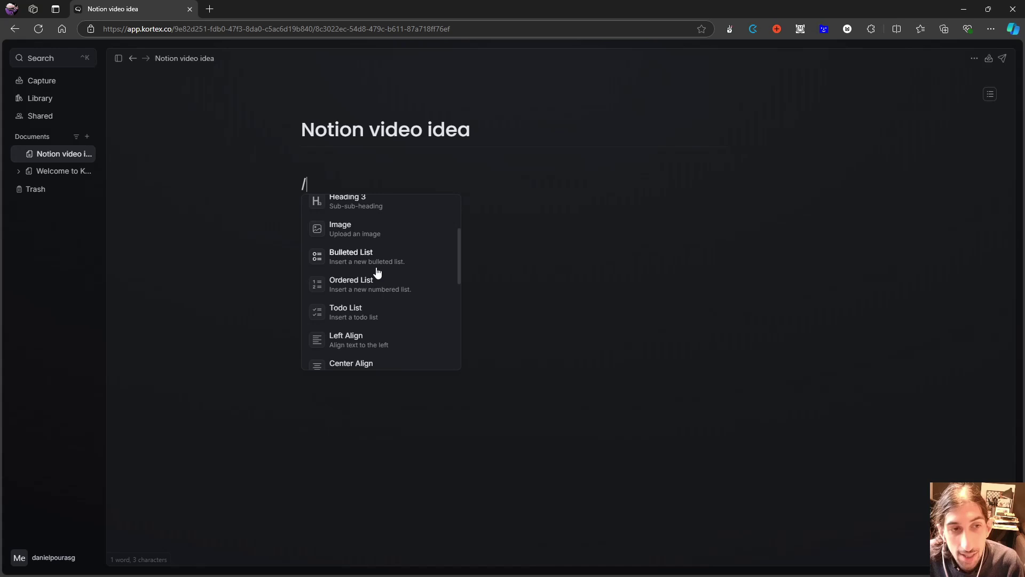
scroll(361, 246, "up", 1)
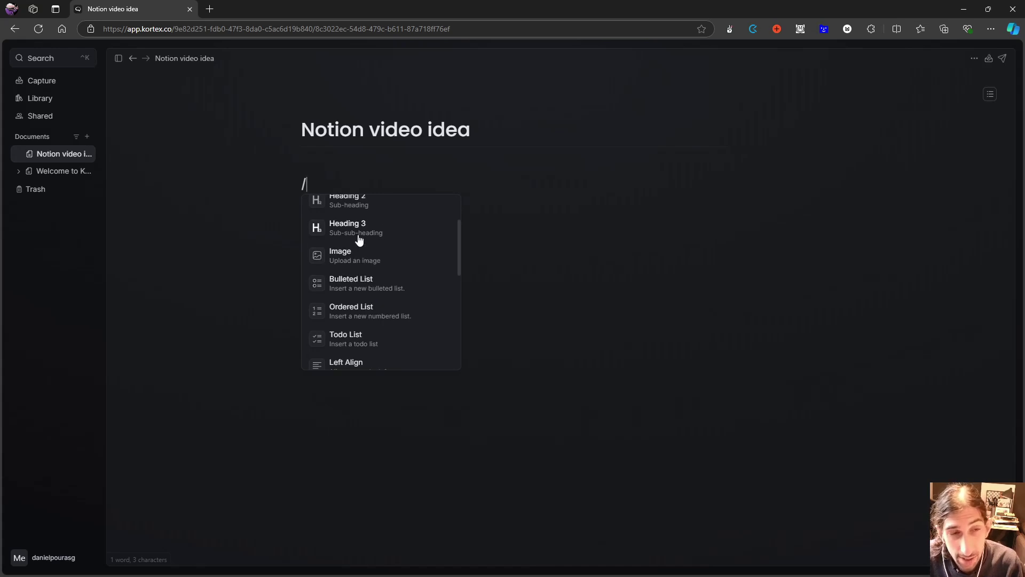
scroll(354, 275, "down", 3)
scroll(361, 260, "up", 4)
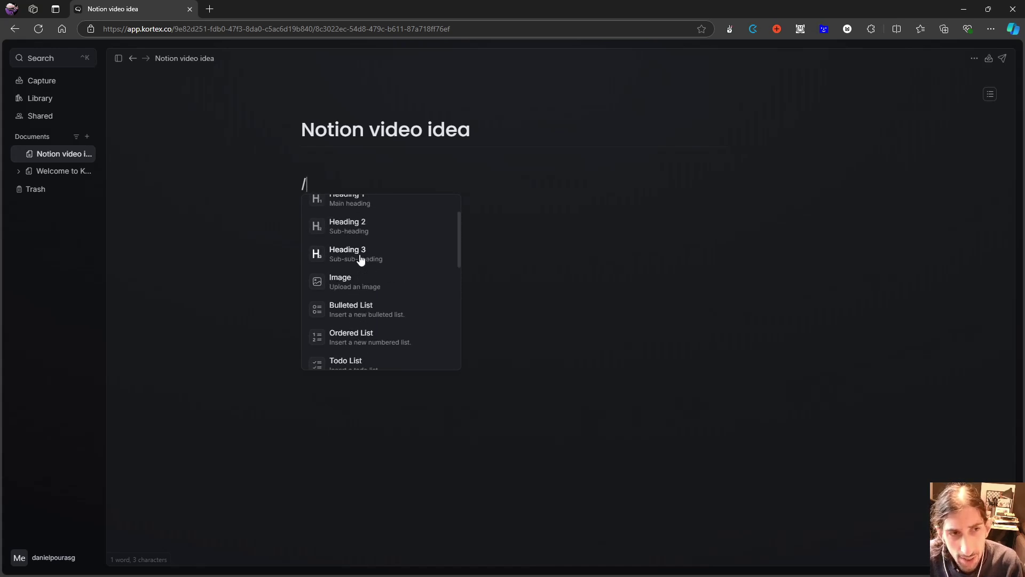
left_click(418, 281)
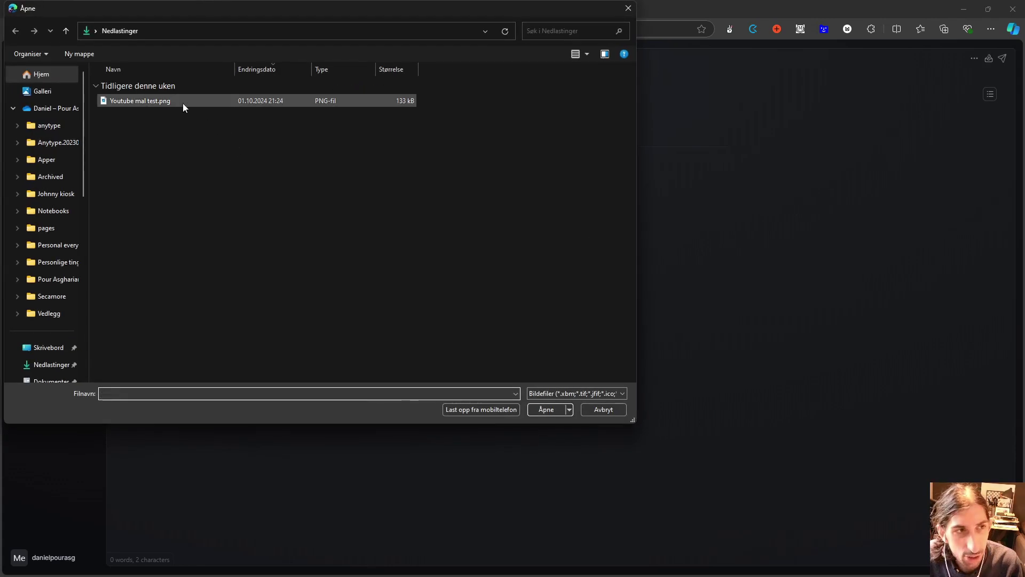
double_click(183, 103)
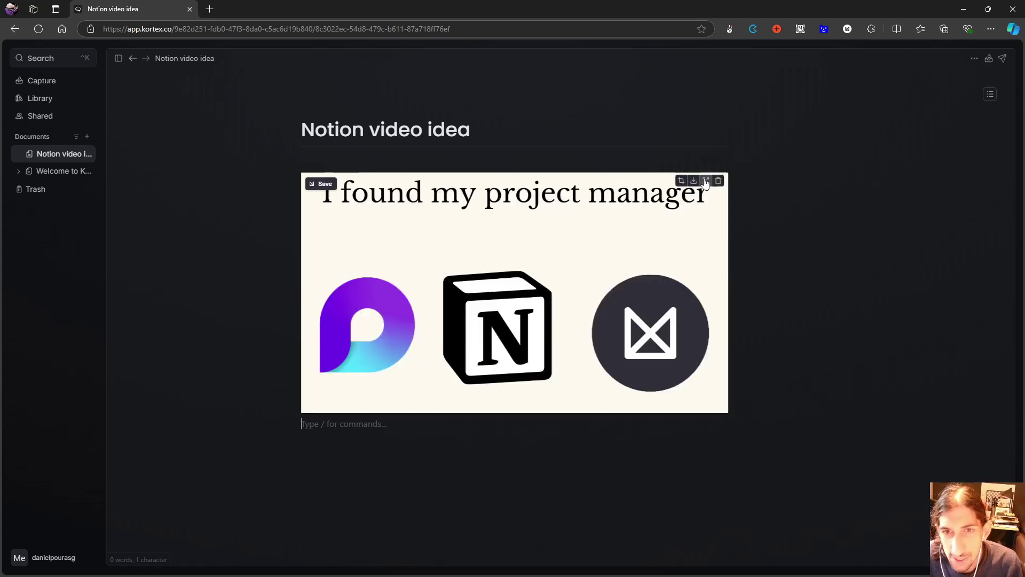
Shrink the inserted image to its reduced size and expand it back to full width
left_click(701, 212)
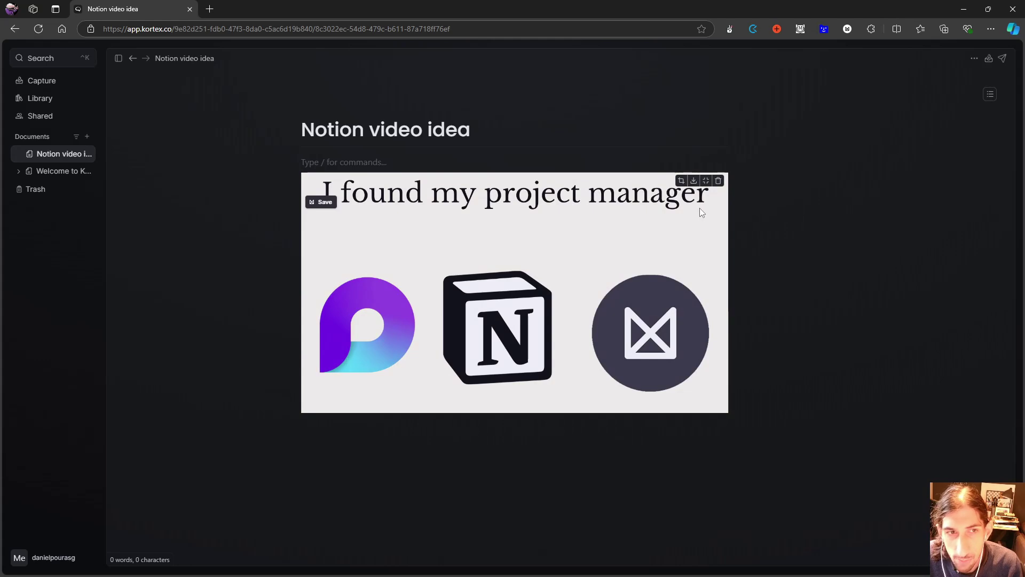
left_click(706, 180)
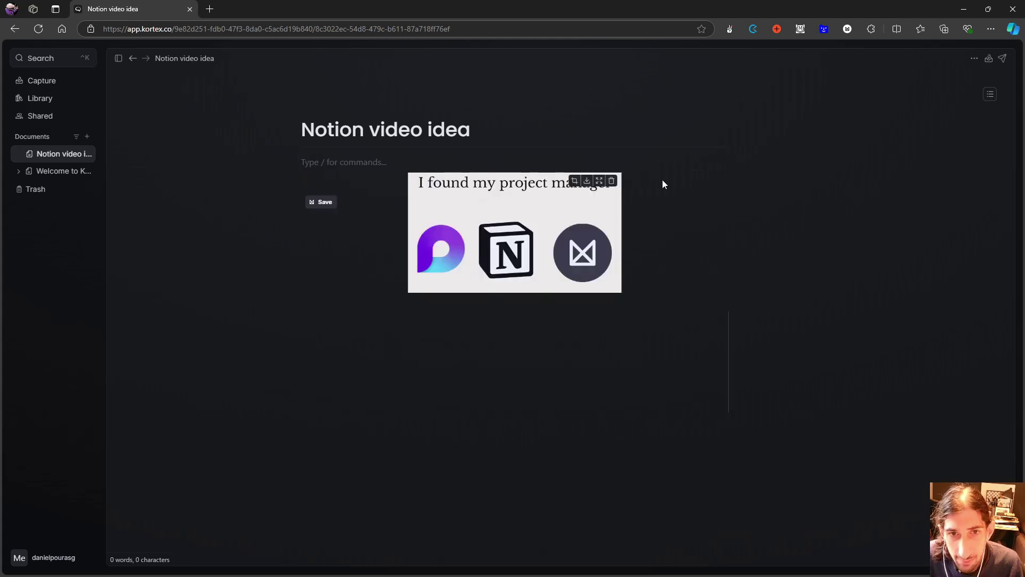
left_click(598, 182)
left_click(706, 180)
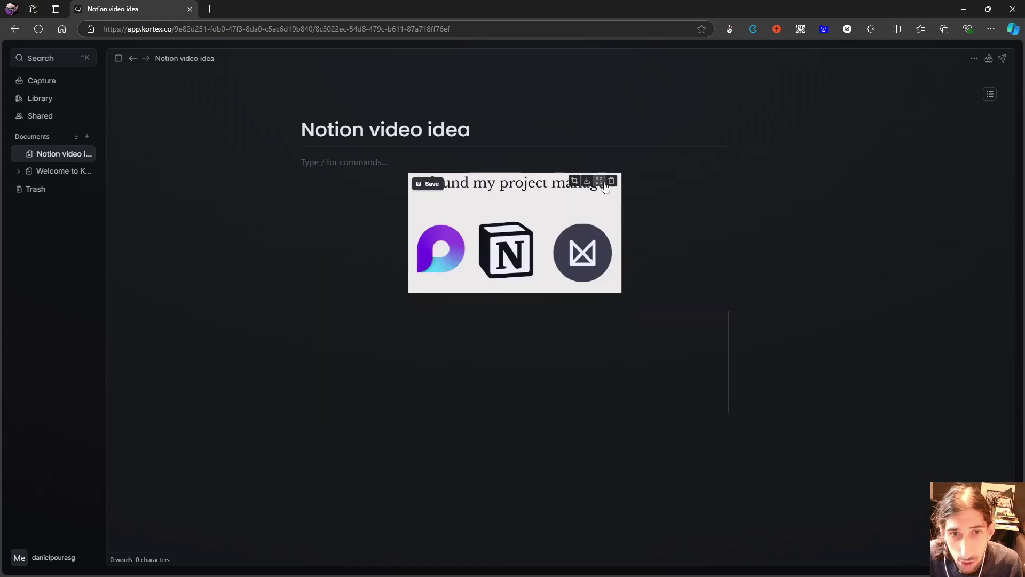
left_click(599, 181)
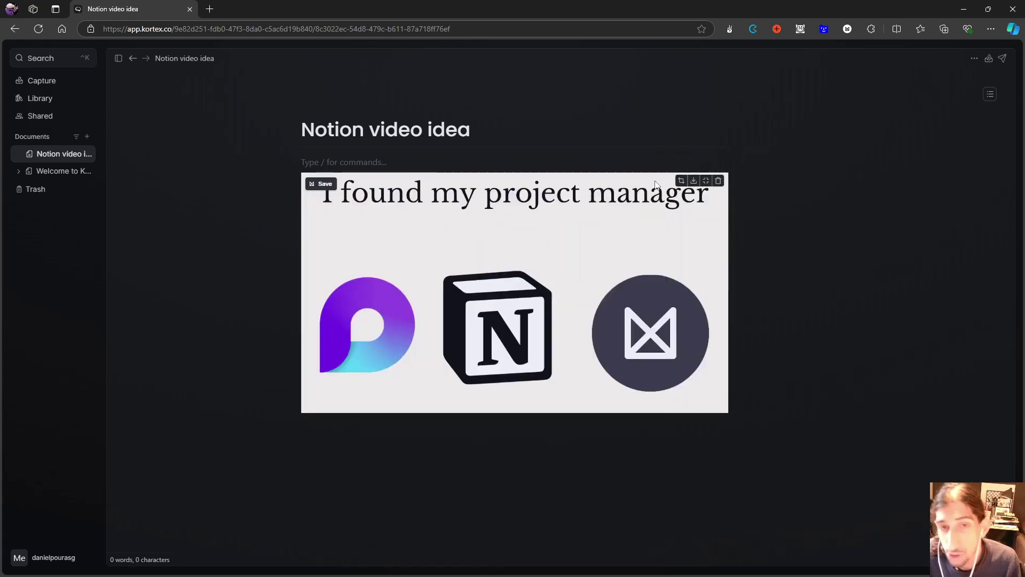
Try cropping the inserted image by zooming into it, reopen the document, and zoom the image back out to its full picture
left_click(682, 181)
scroll(689, 377, "up", 3)
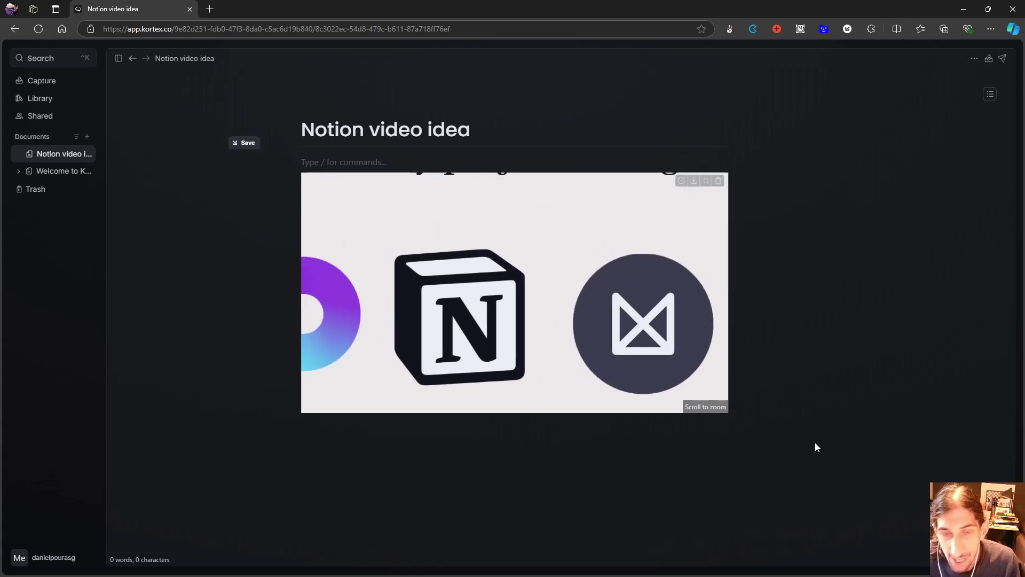
left_click(55, 170)
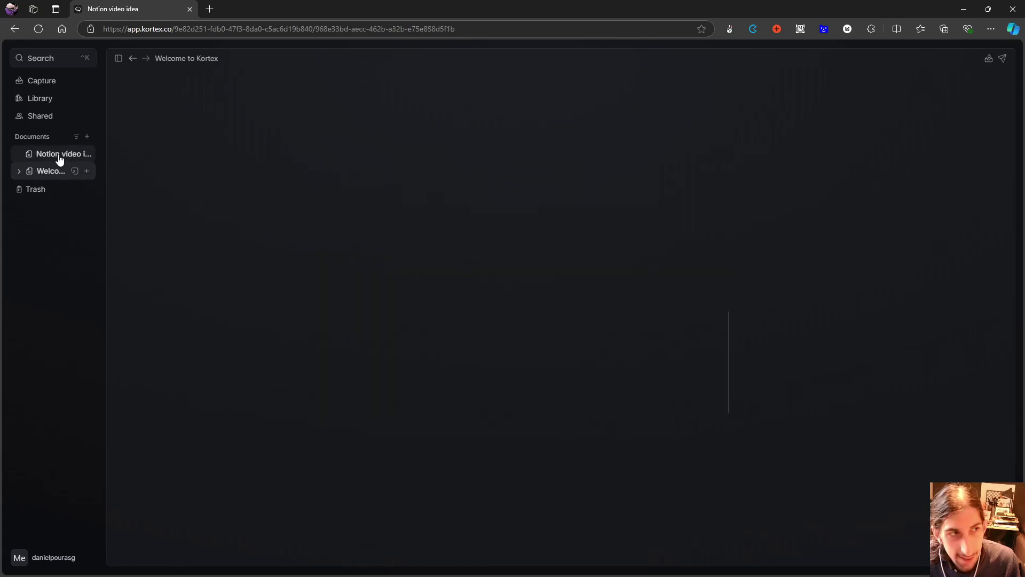
left_click(60, 154)
mouse_move(542, 338)
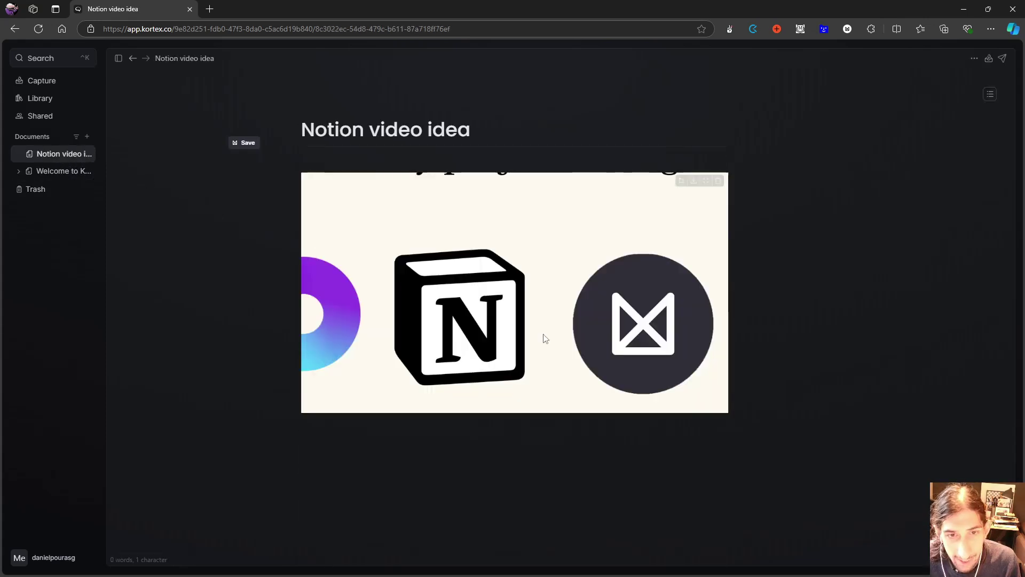
left_click(680, 183)
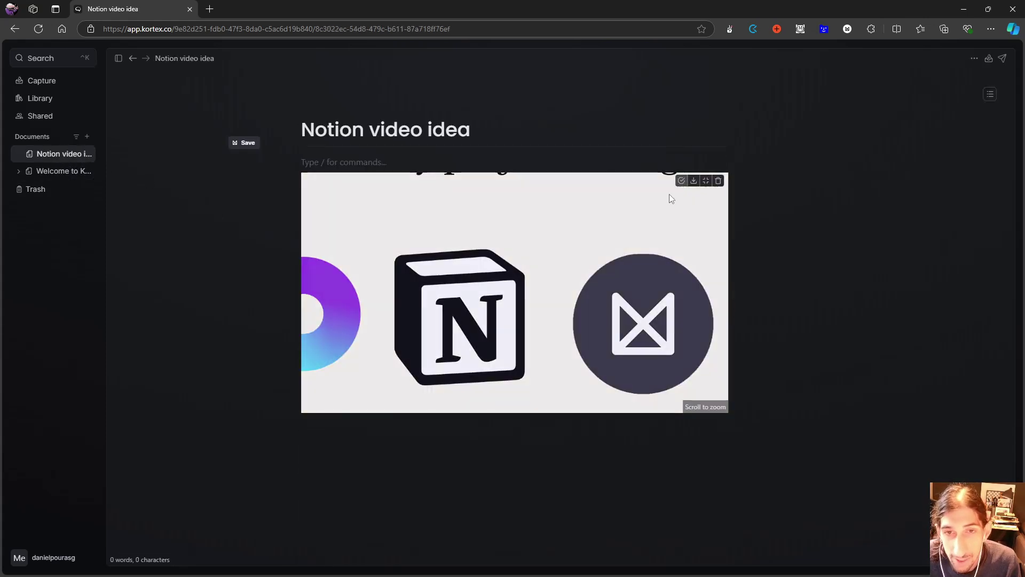
scroll(643, 226, "down", 5)
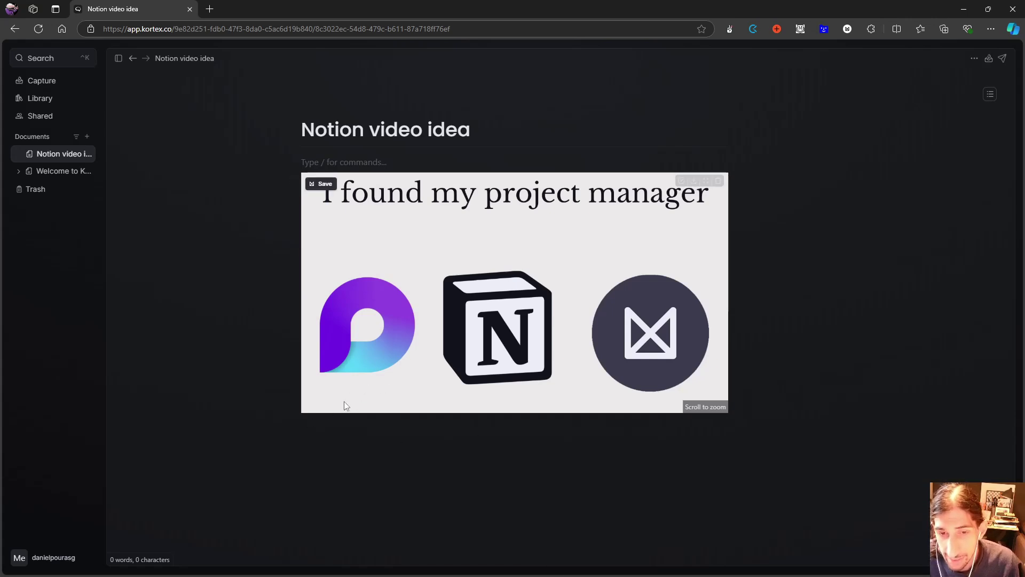
Remove the inserted image from the Notion video idea document by undoing its insertion
left_click(363, 456)
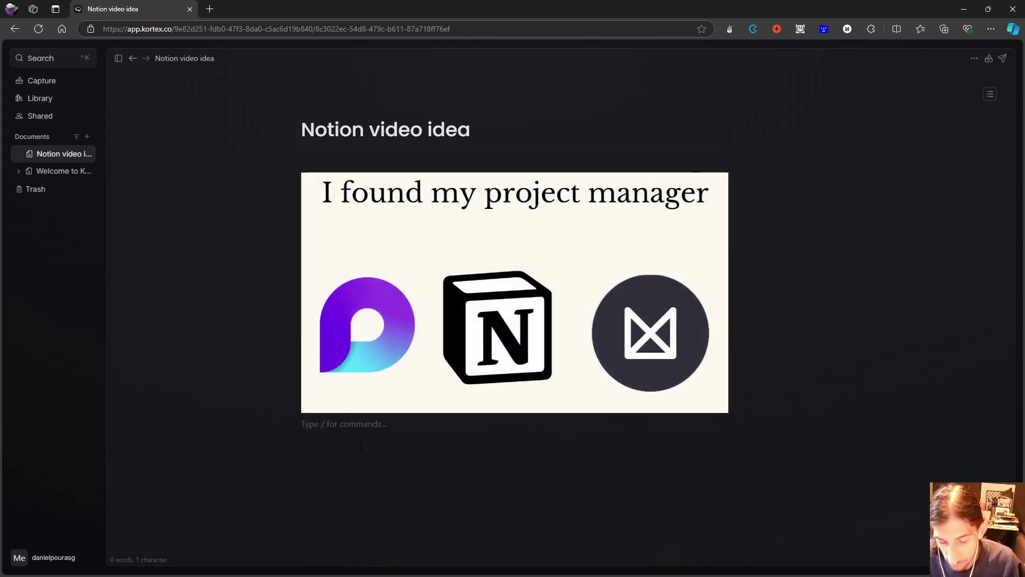
key("ctrl+z")
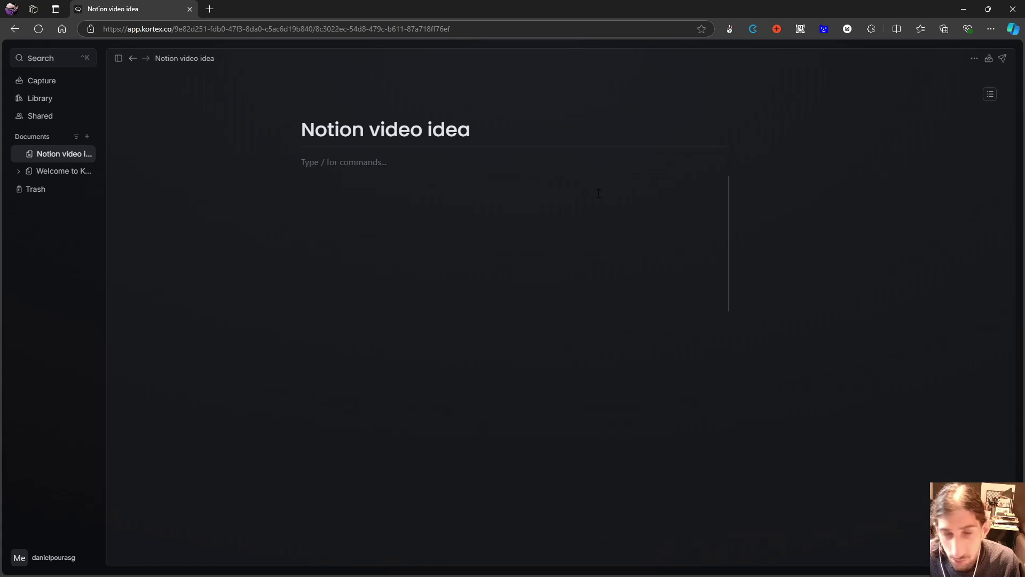
Examine the Basics block types available for the document body, from Document and headings through Table of Contents and Highlight
type("/")
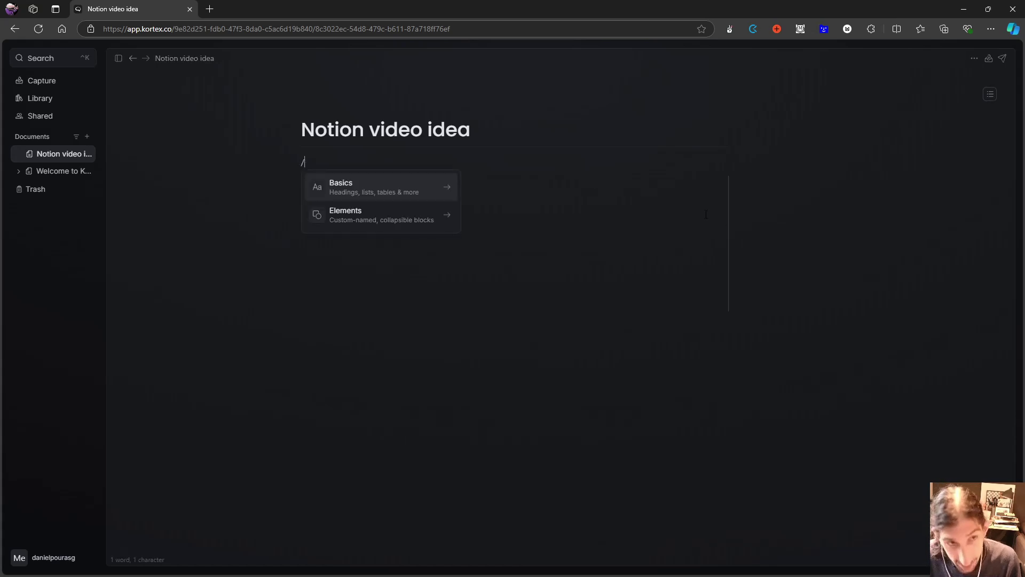
left_click(339, 187)
scroll(389, 266, "down", 5)
scroll(392, 266, "down", 2)
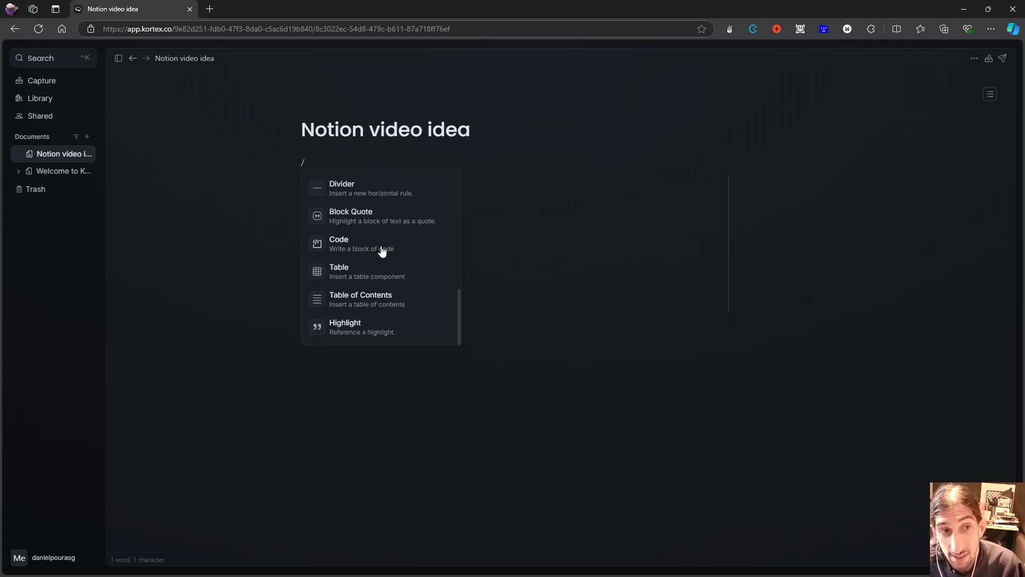
scroll(344, 265, "up", 2)
scroll(356, 302, "down", 2)
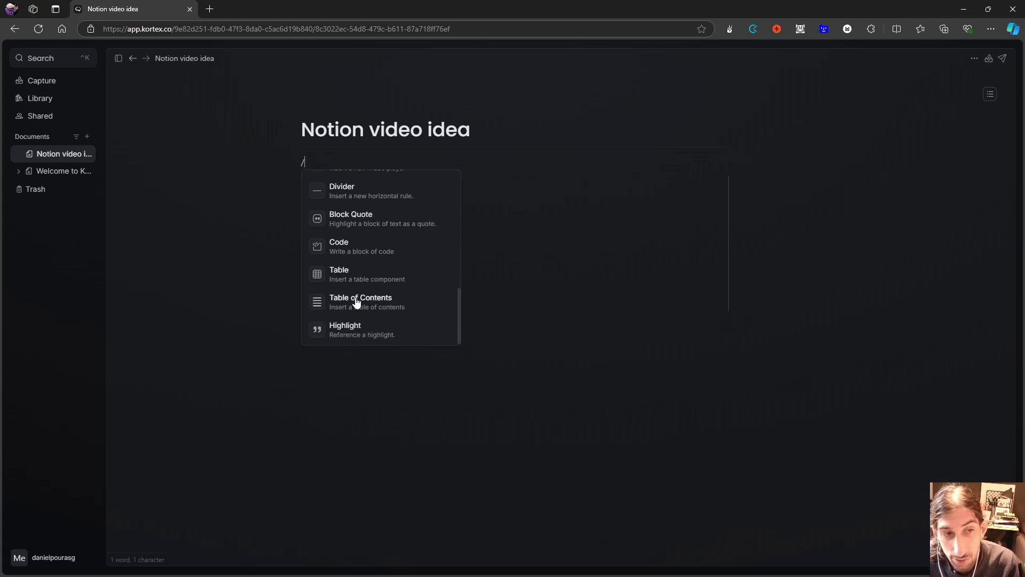
scroll(361, 299, "up", 2)
scroll(369, 280, "down", 2)
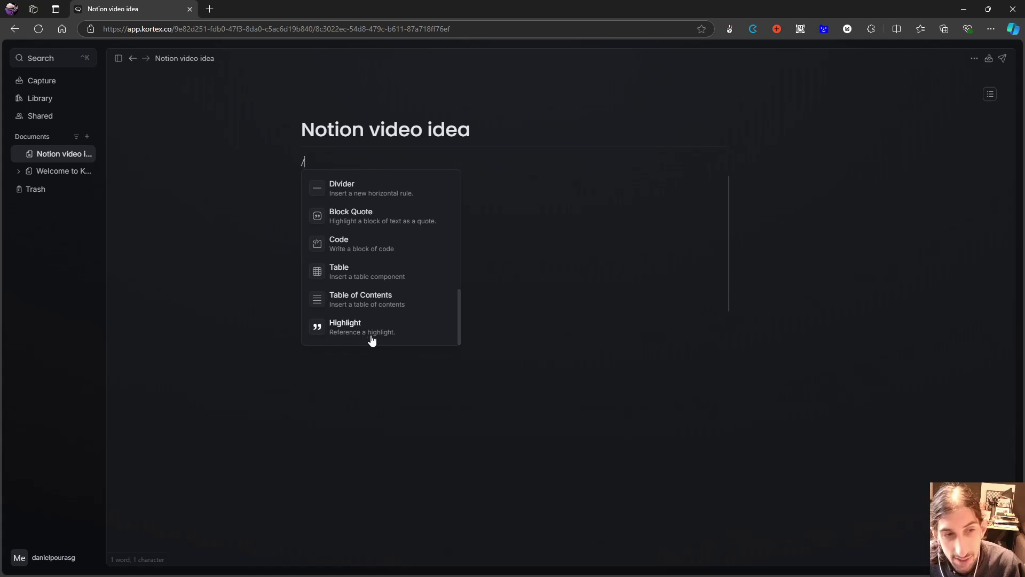
scroll(369, 331, "up", 2)
scroll(353, 278, "up", 2)
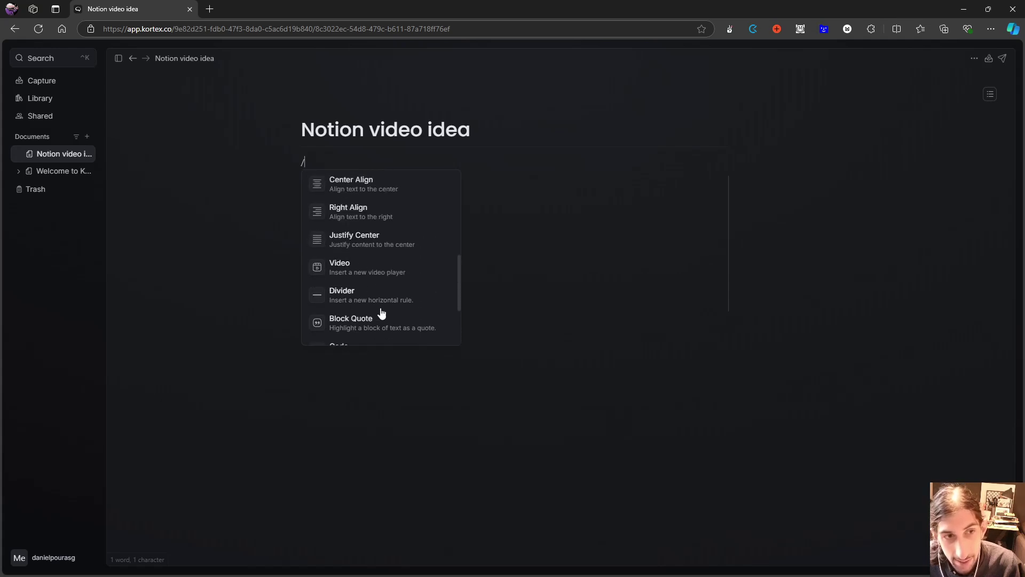
scroll(376, 320, "down", 2)
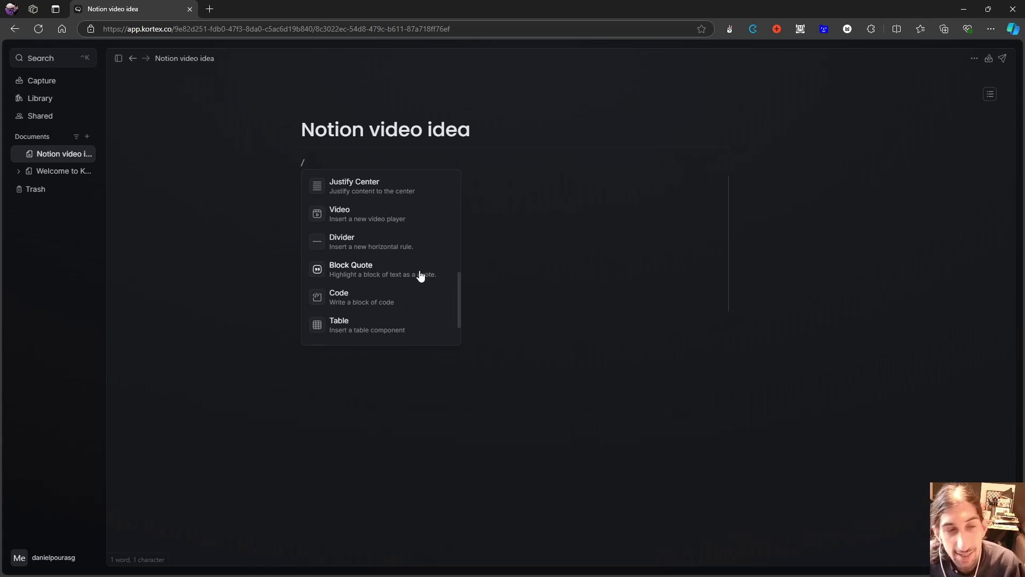
scroll(420, 275, "up", 10)
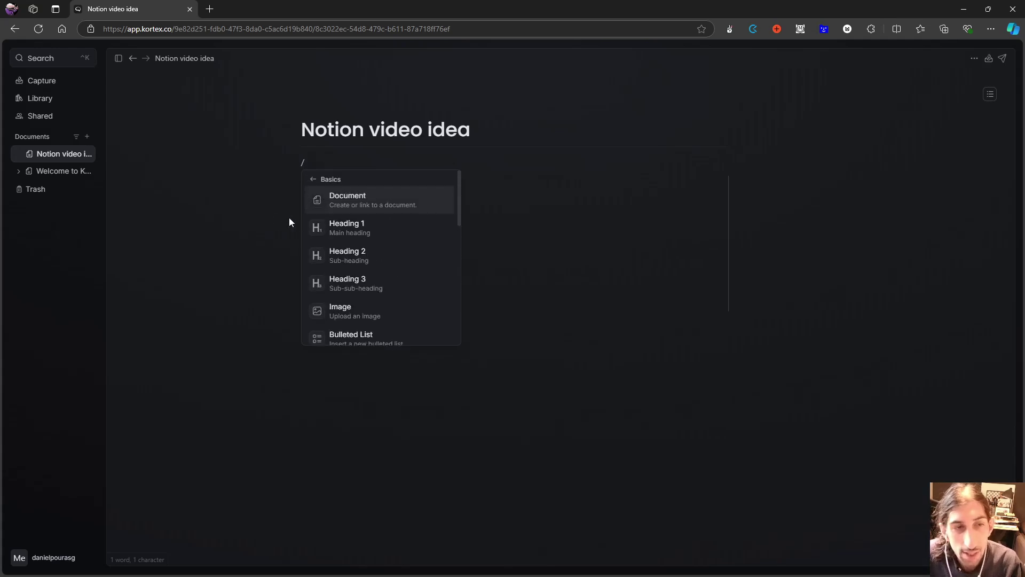
Insert a Hook element from the Default Elements into the document body
left_click(315, 179)
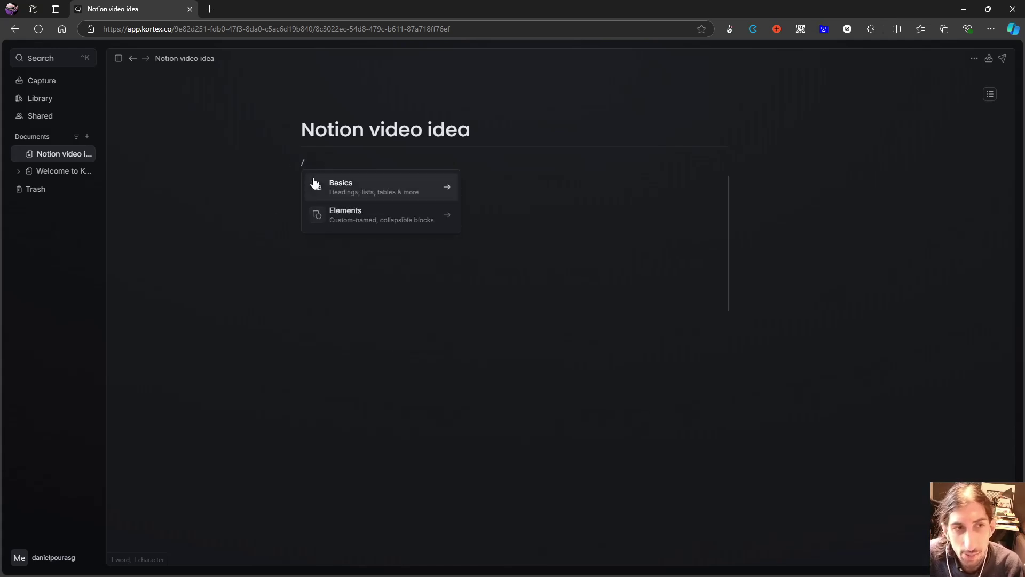
left_click(377, 226)
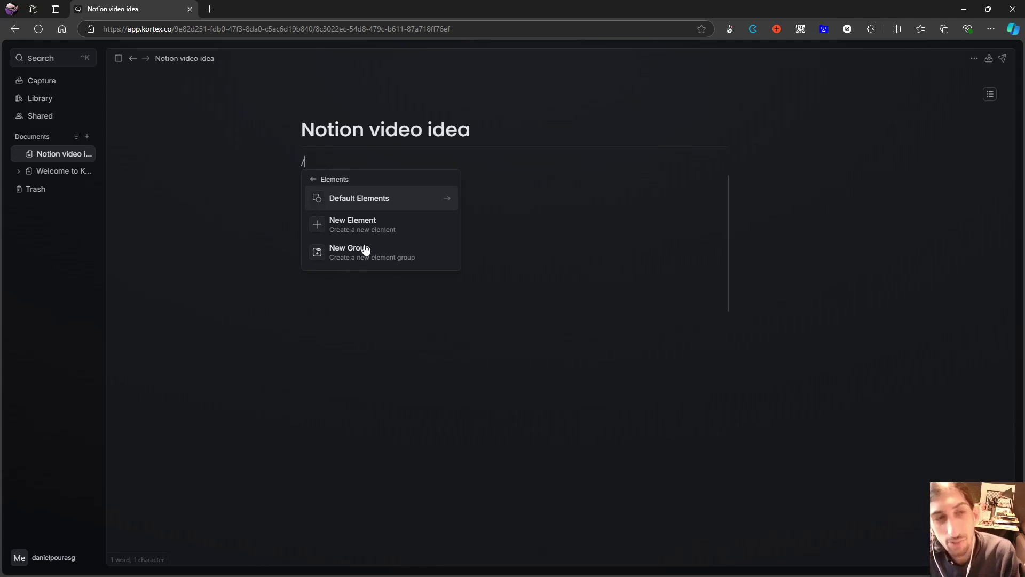
left_click(451, 206)
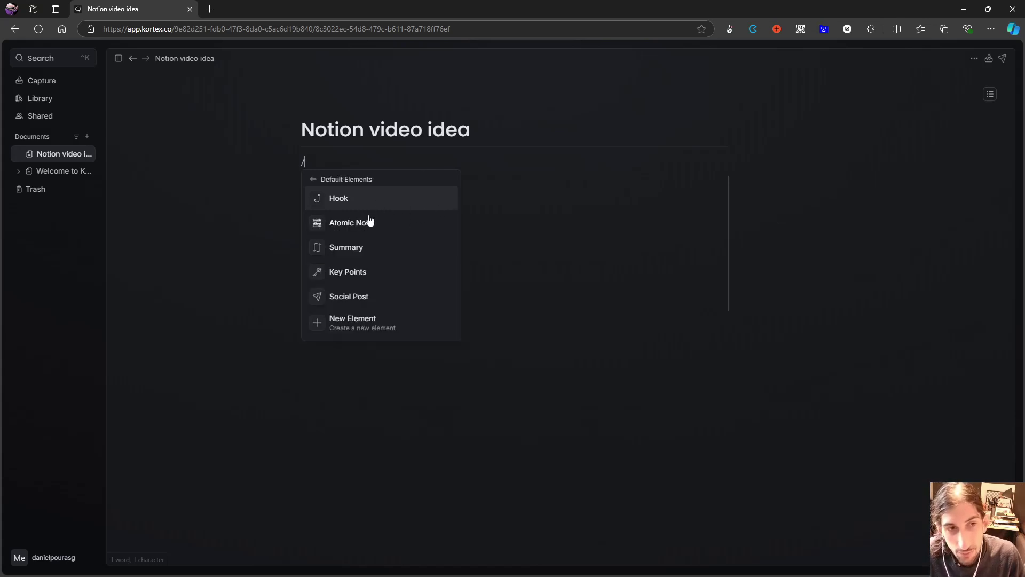
left_click(332, 201)
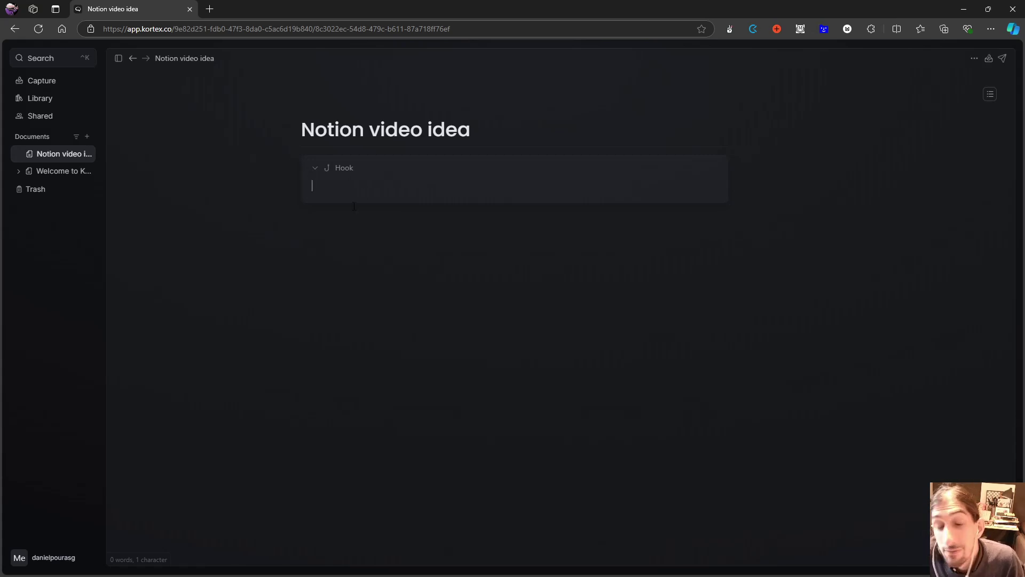
Add a Summary element from the Default Elements below the Hook element
left_click(341, 234)
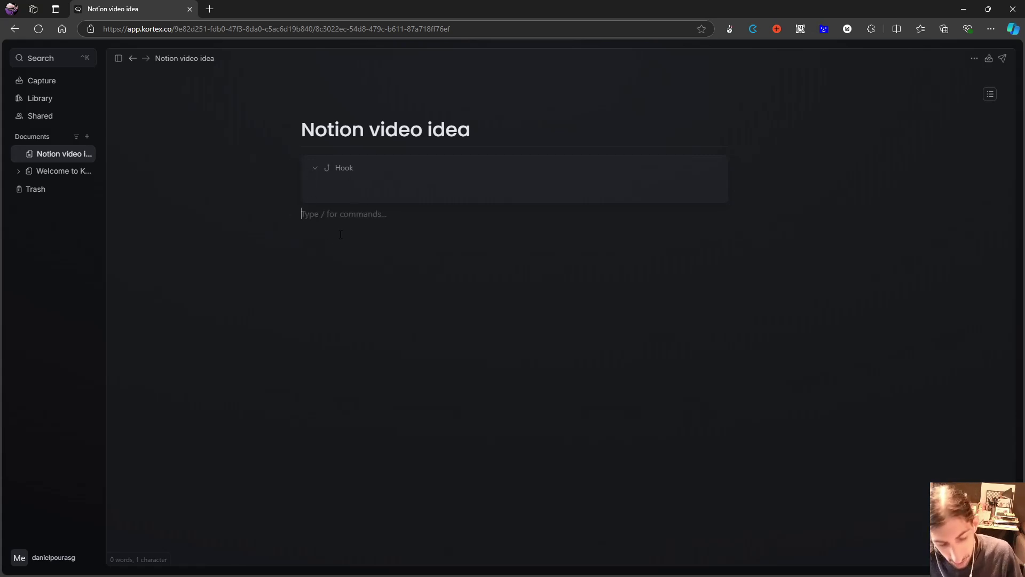
type("/")
left_click(389, 262)
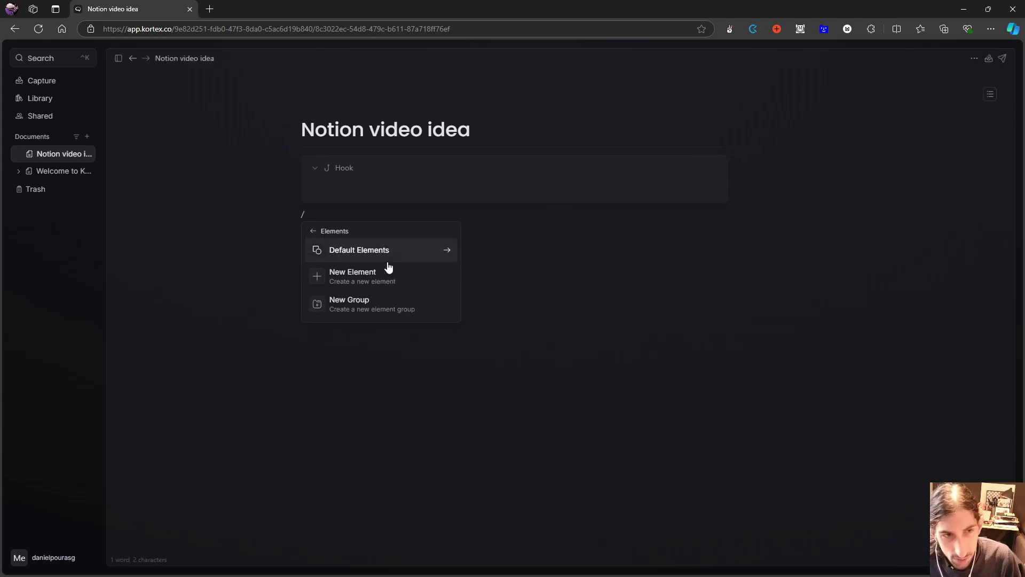
left_click(386, 258)
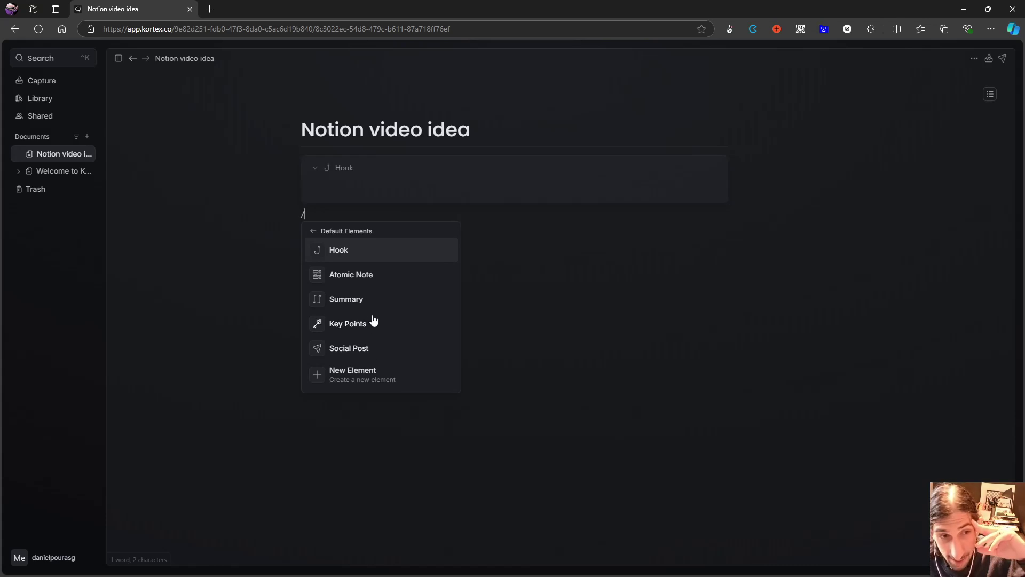
left_click(356, 299)
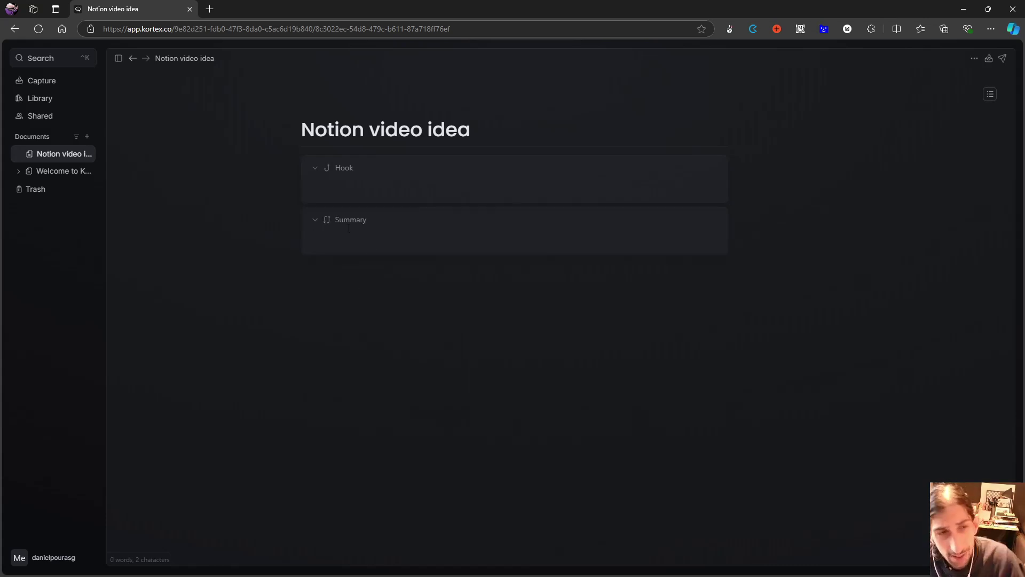
Collapse and reorder the two elements so that Summary comes before Hook, and delete both from the document
left_click(315, 169)
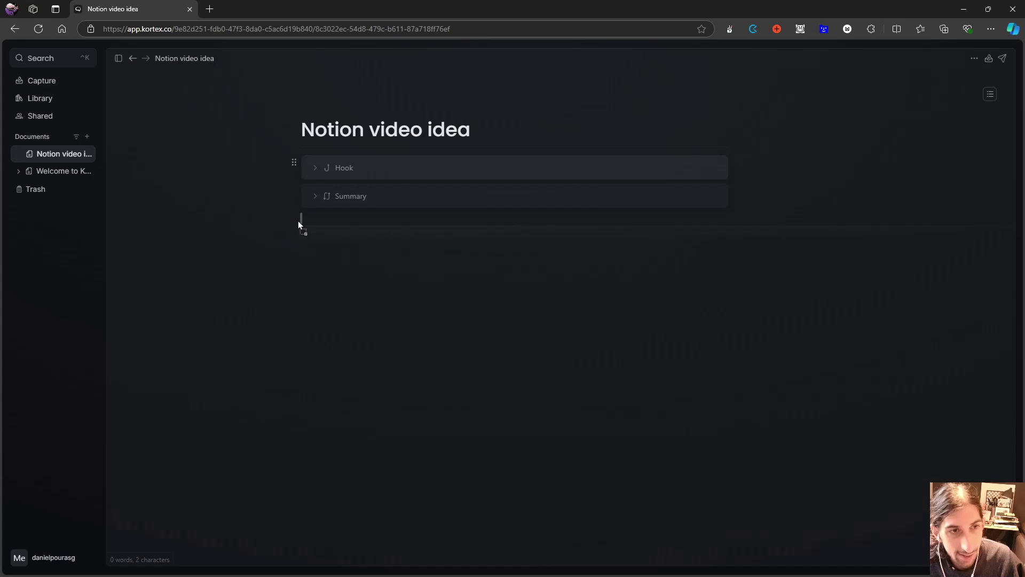
left_click_drag(299, 222, 299, 214)
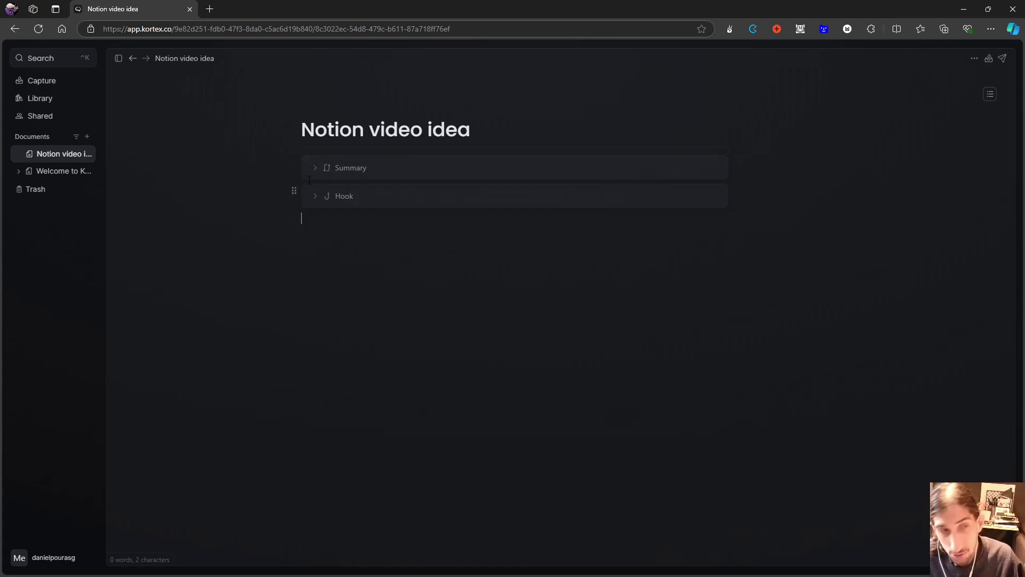
key("BackSpace")
key("BackSpace")
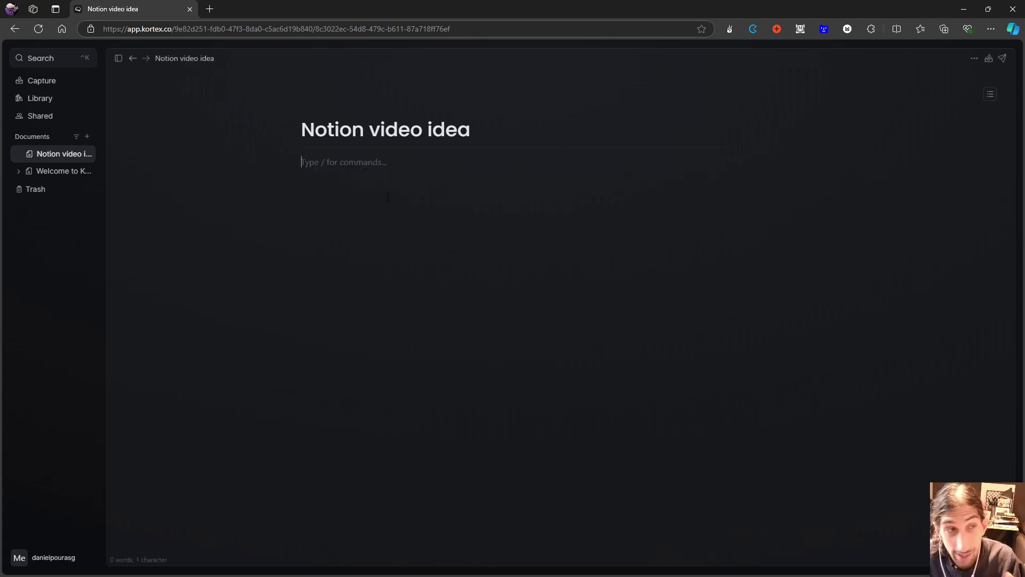
Show the captured ideas beside the document and delete the capture "When you have an idea, save it in capture!"
left_click(56, 85)
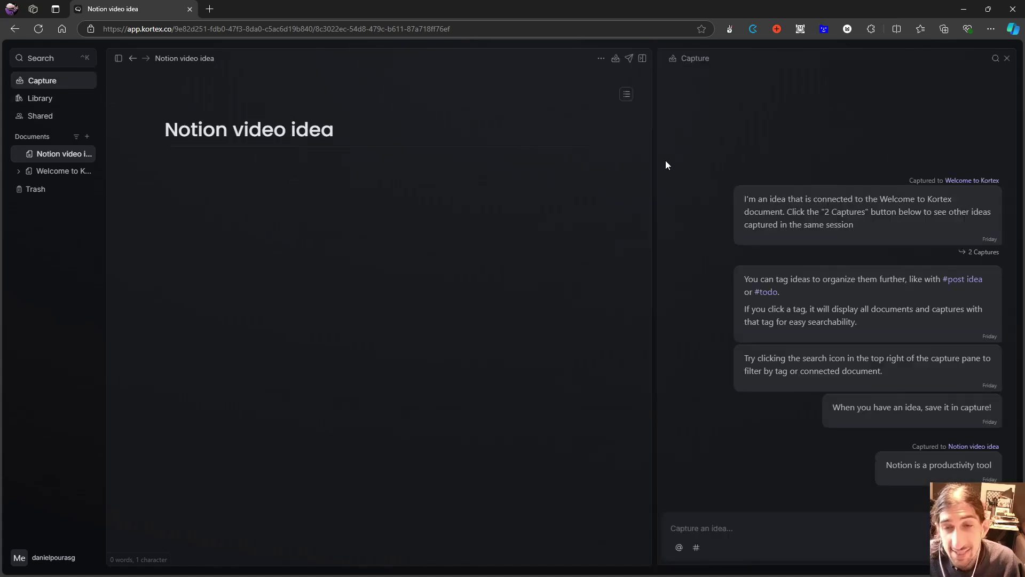
mouse_move(786, 233)
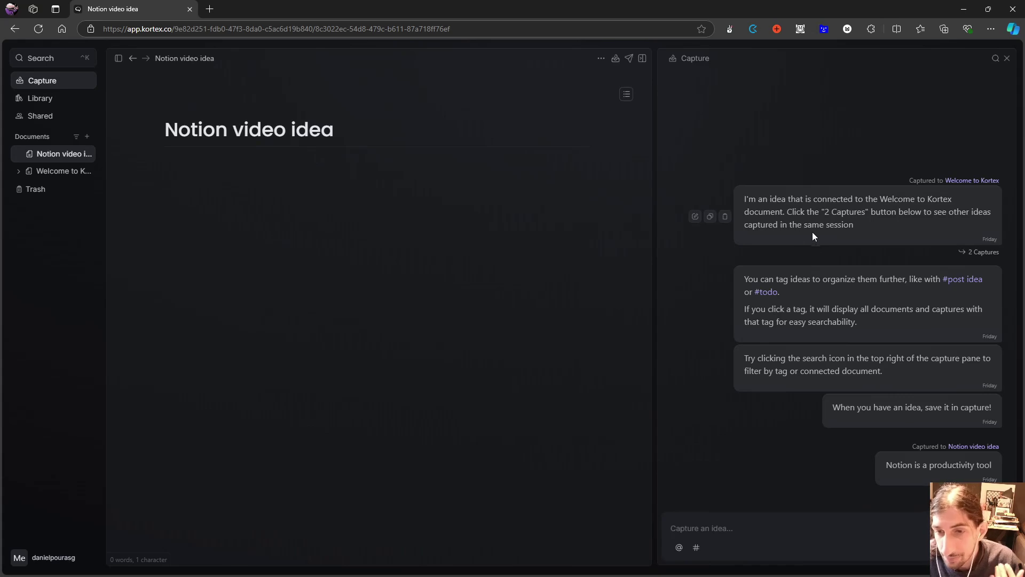
mouse_move(792, 357)
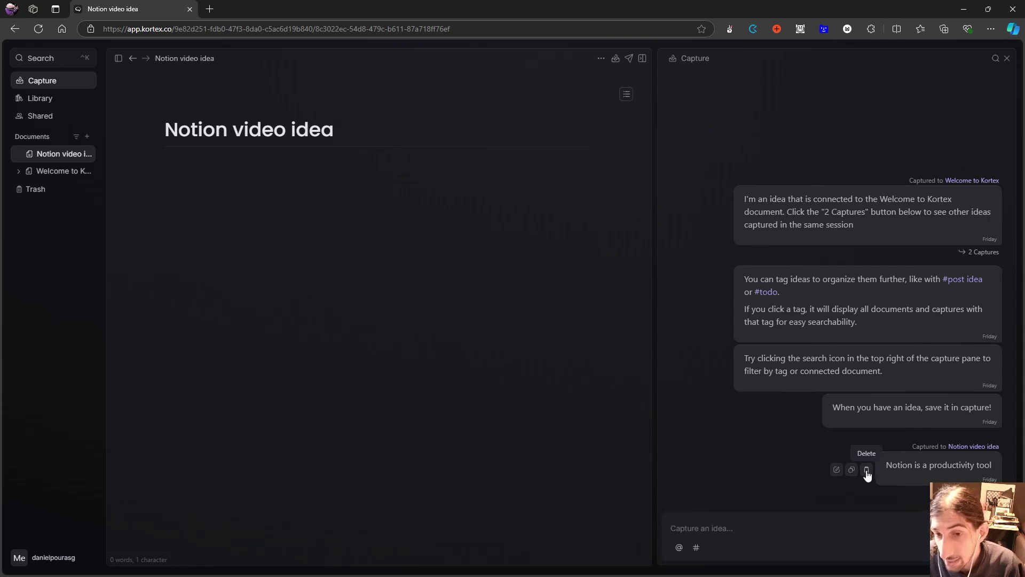
left_click(813, 412)
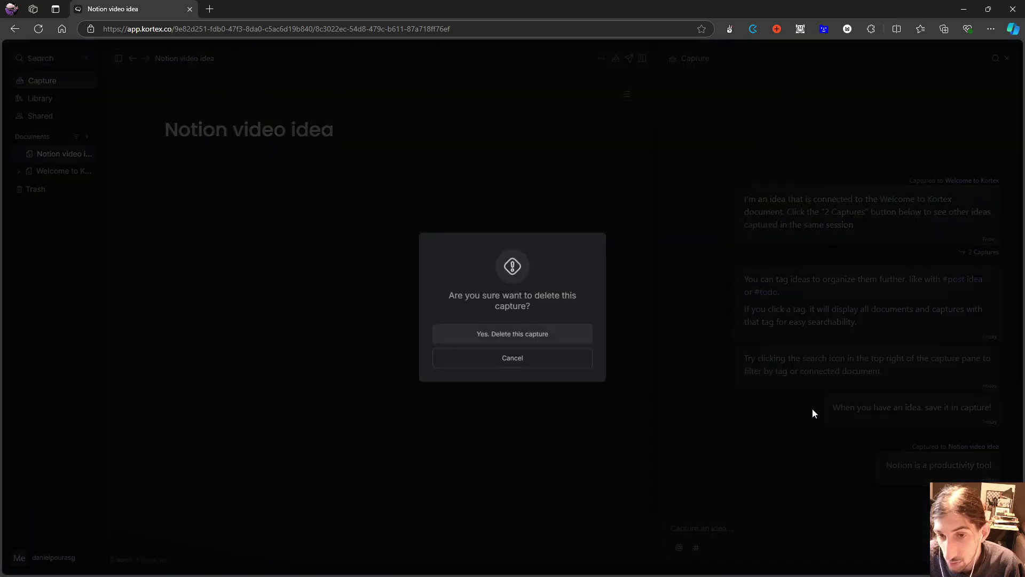
left_click(526, 335)
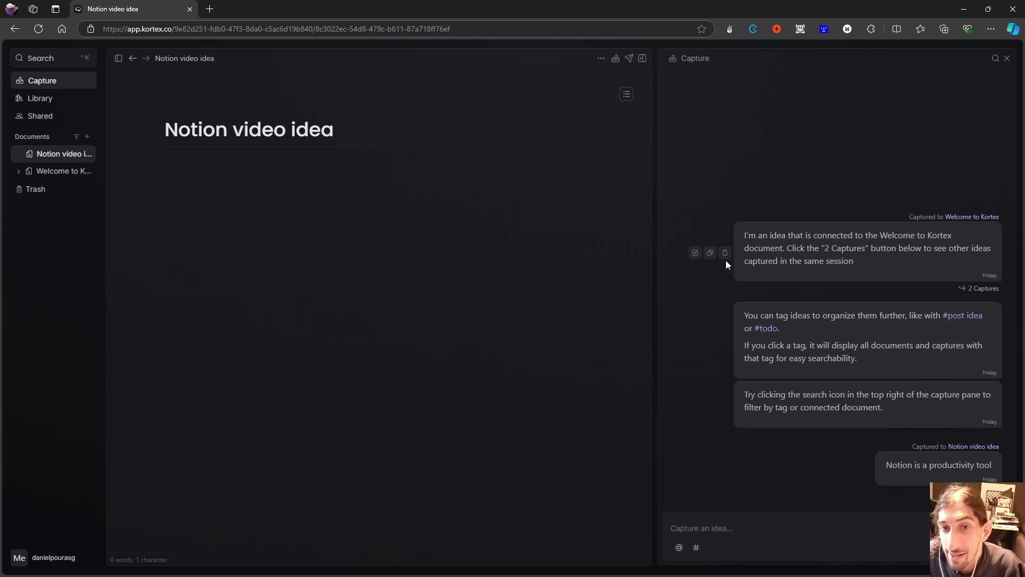
Delete the three remaining sample captures about the connected idea, tagging ideas and filtering with search
left_click(725, 253)
left_click(556, 336)
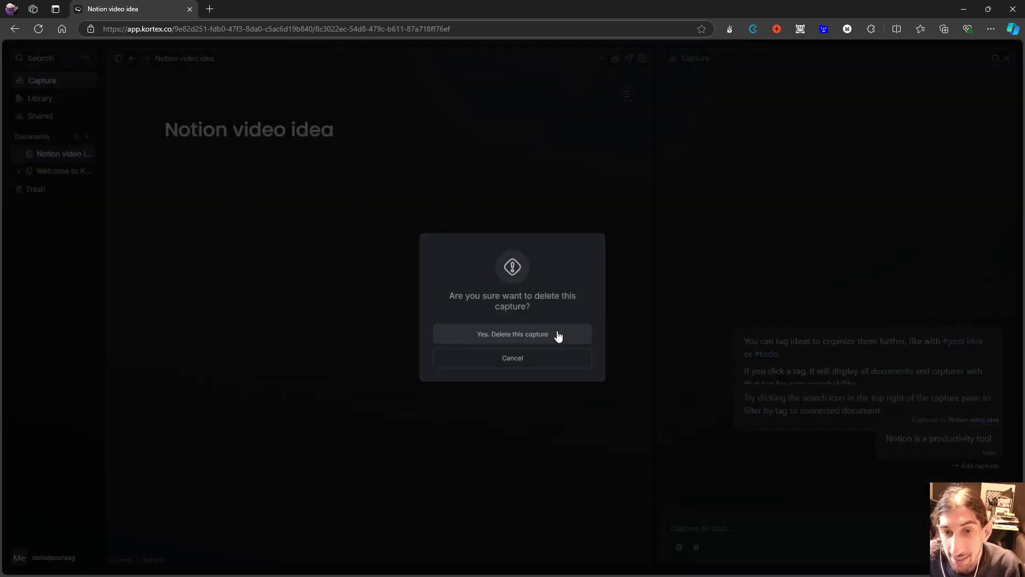
mouse_move(806, 329)
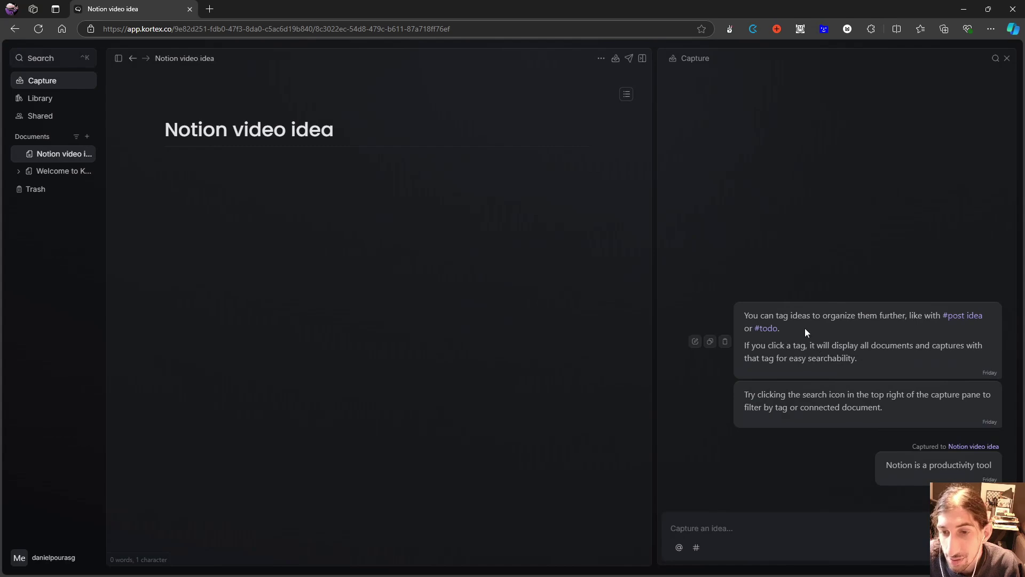
left_click(725, 341)
left_click(492, 335)
left_click(727, 404)
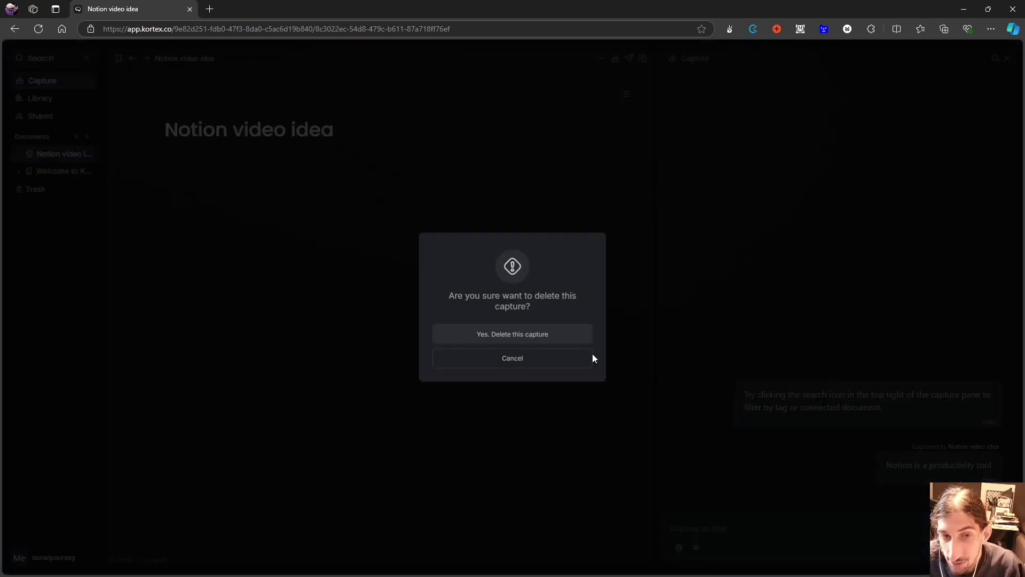
left_click(523, 335)
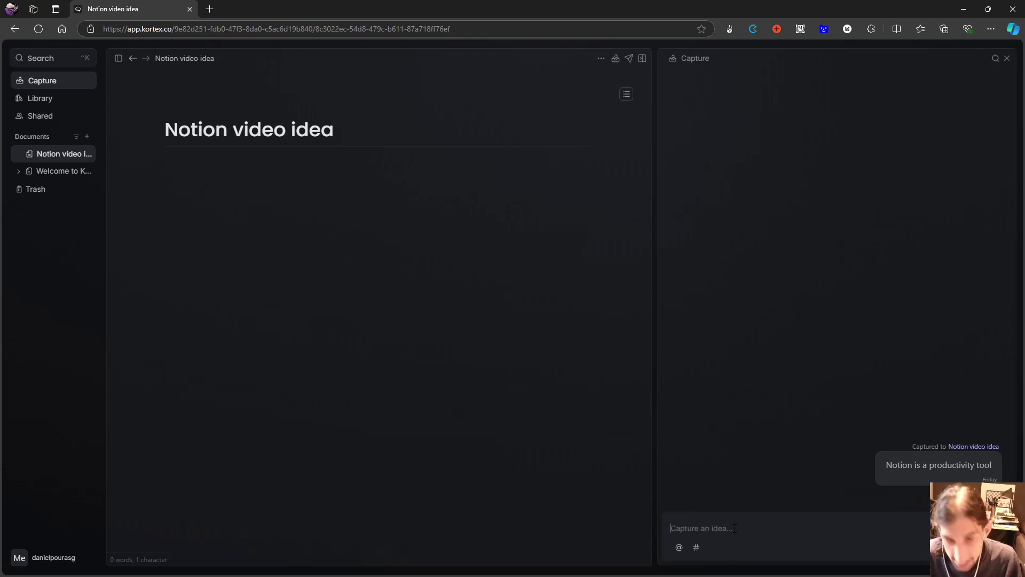
Capture the idea "Databases in notion" with a new tag named resources
type("Databases in")
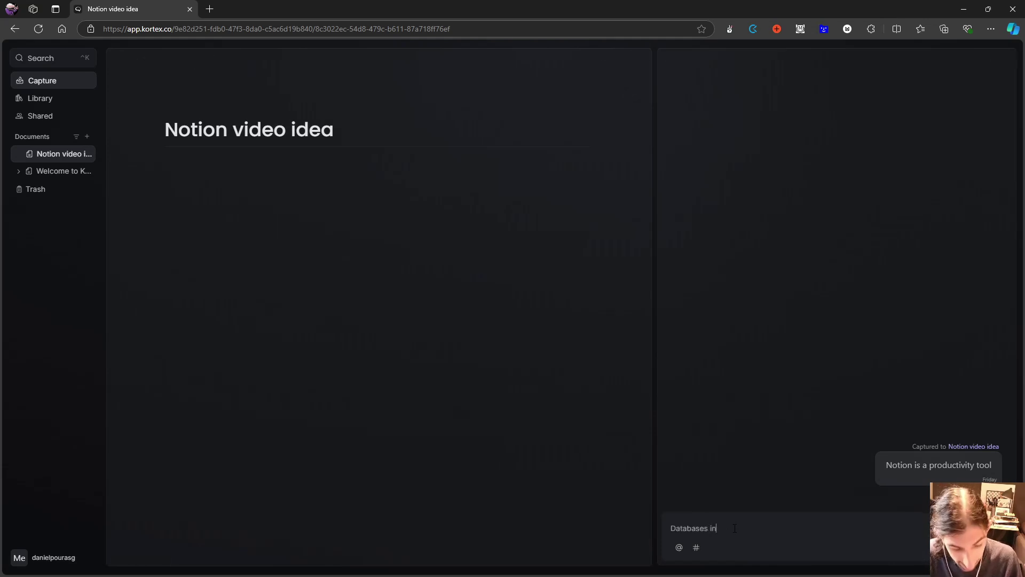
type(" notic")
type("n")
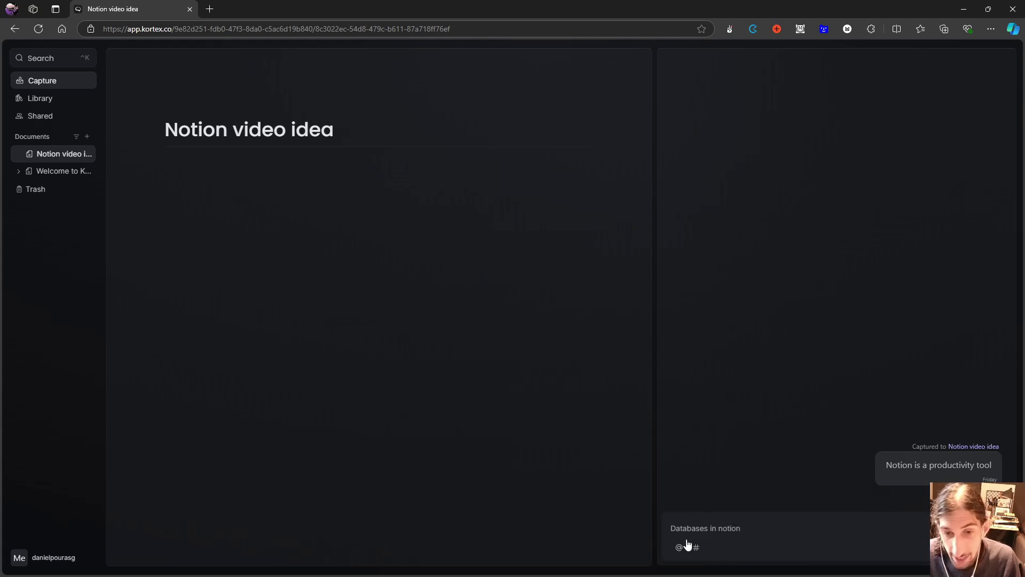
left_click(678, 547)
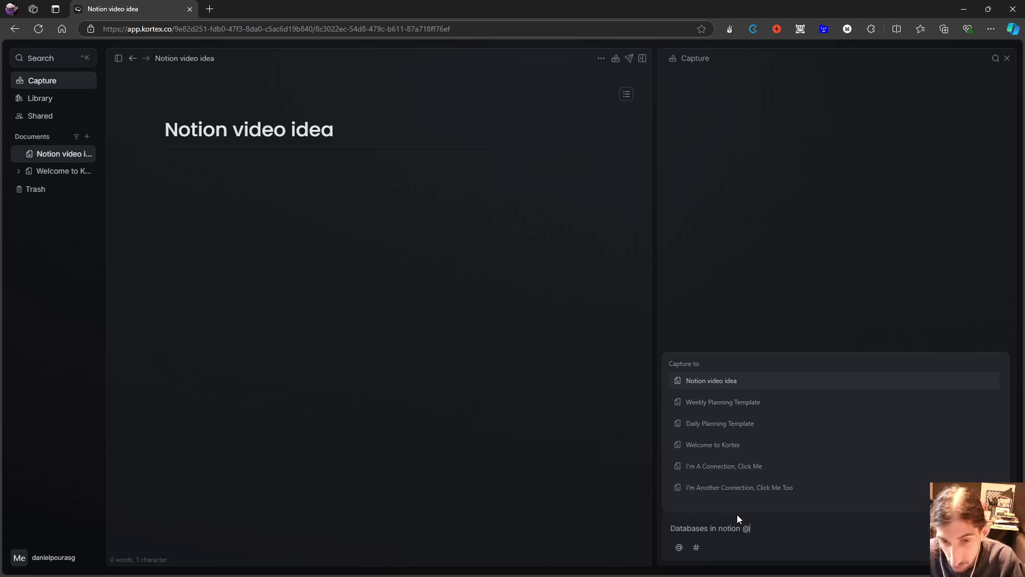
key("Return")
type("#")
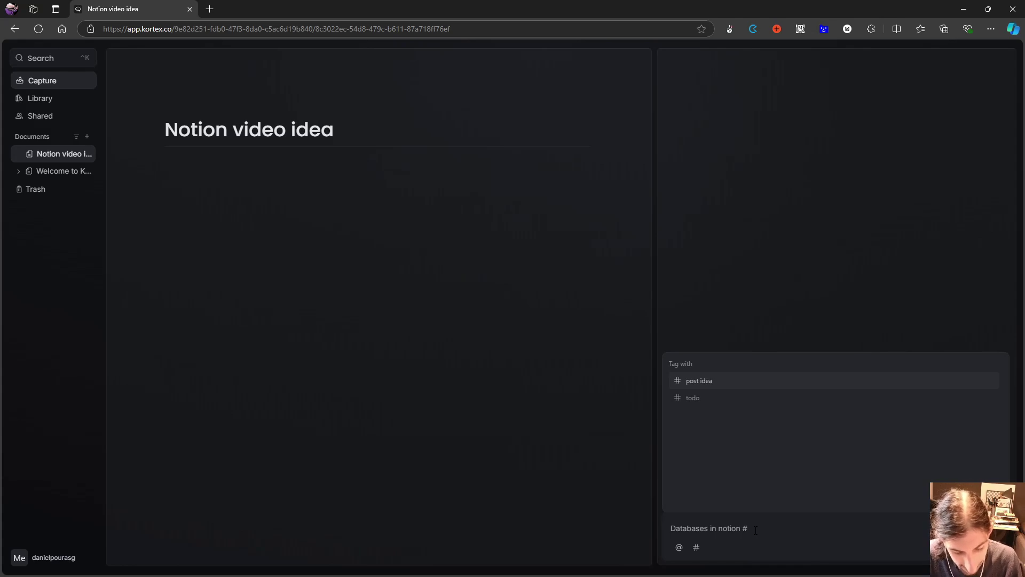
type("resou")
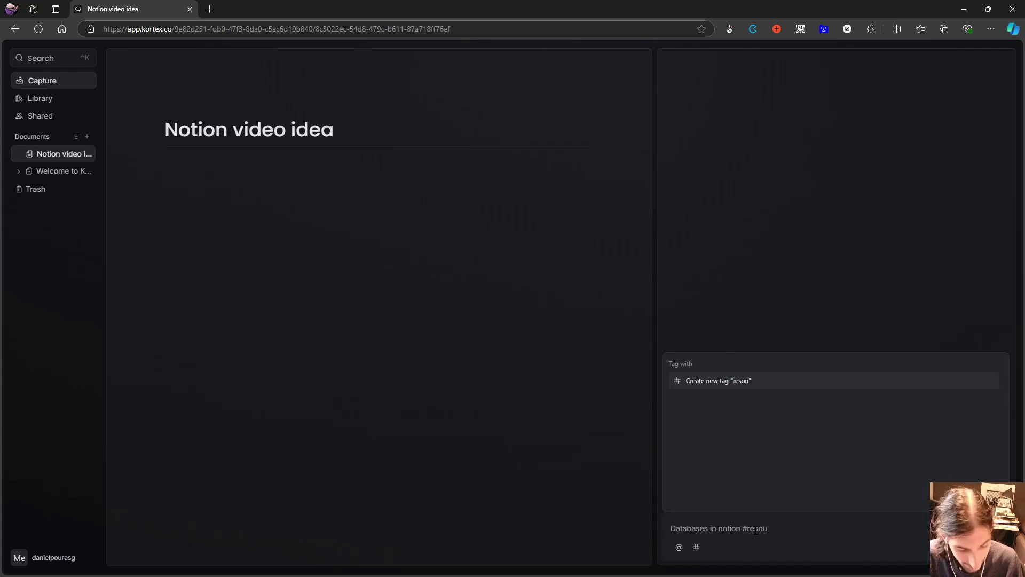
type("rces")
key("Escape")
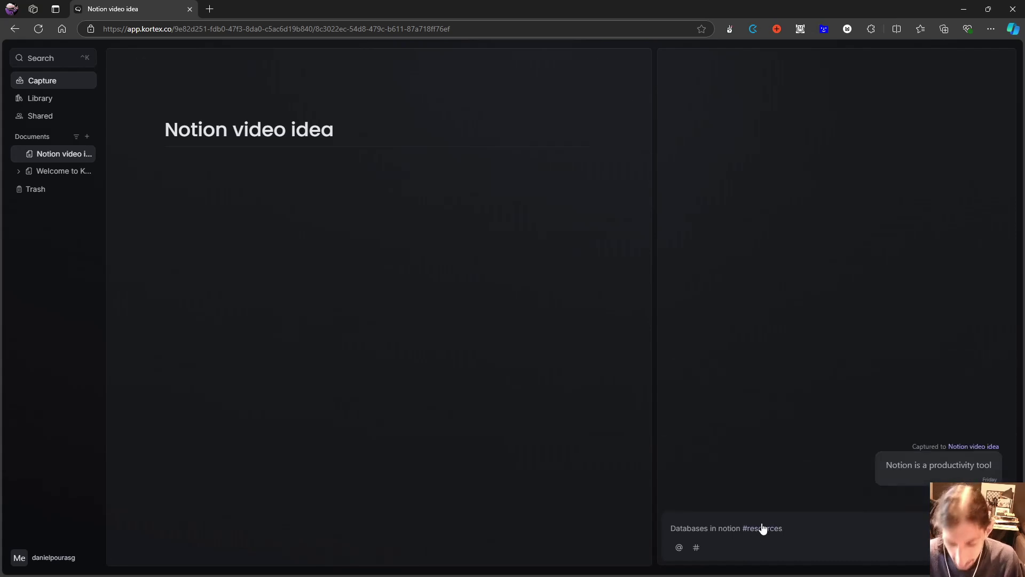
key("Return")
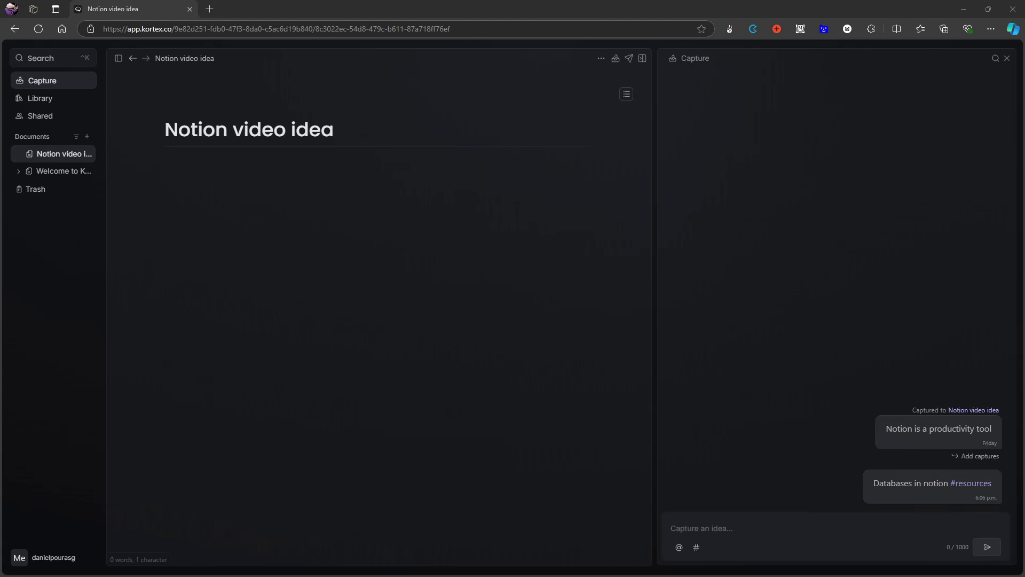
Search the workspace by the #resources tag on the "Databases in notion" capture, and close the search
left_click(970, 484)
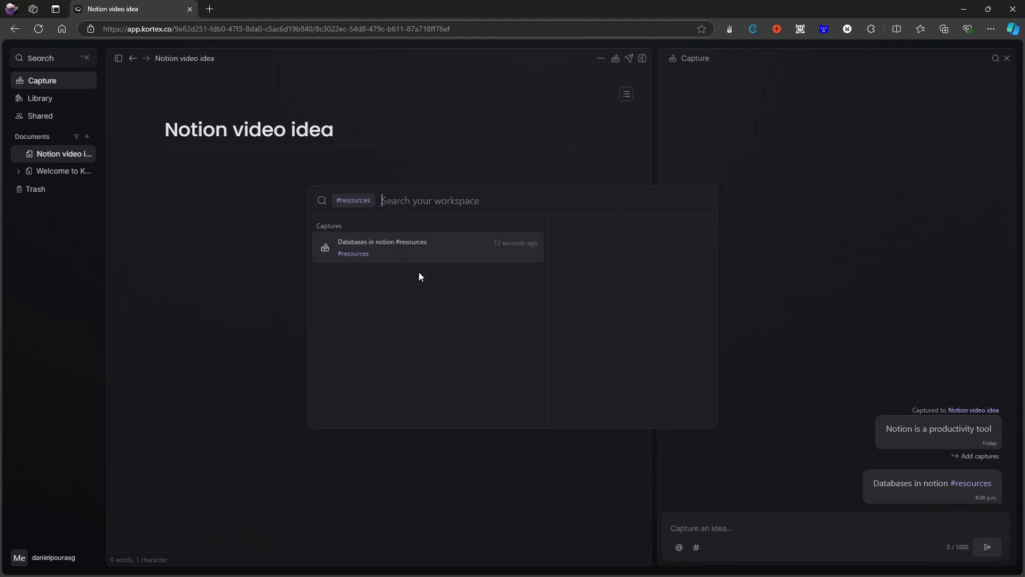
left_click(557, 153)
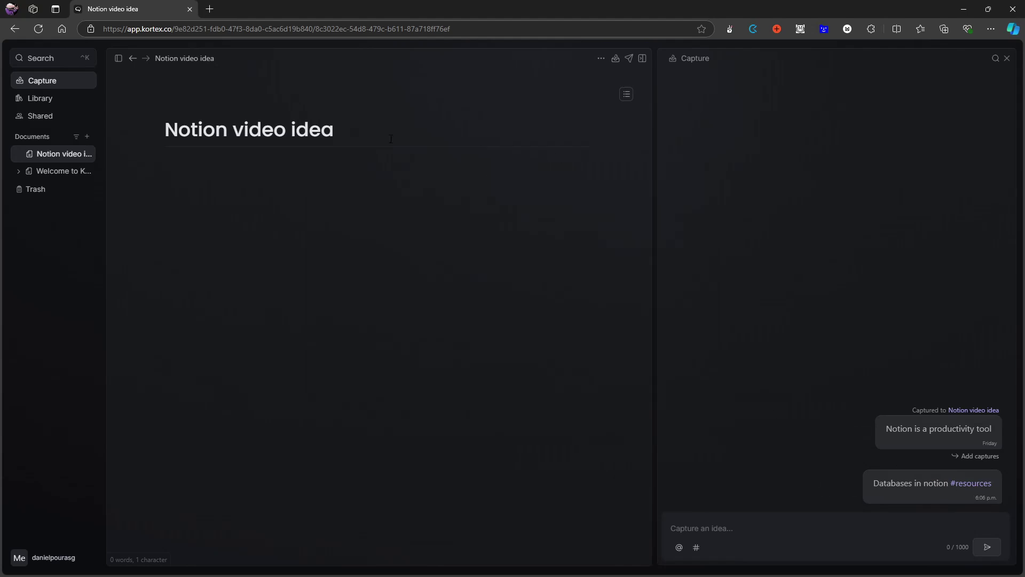
left_click(974, 483)
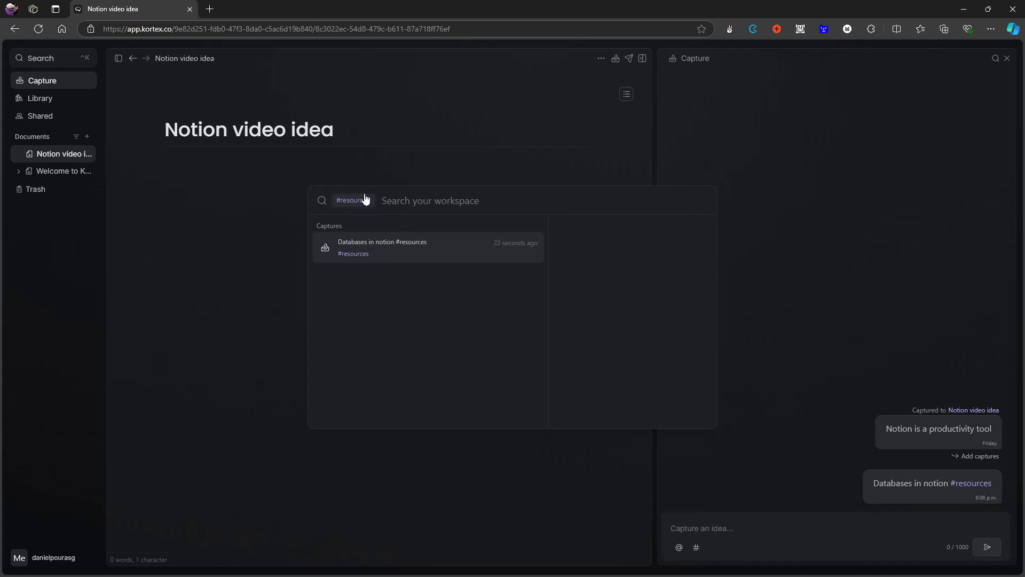
left_click(434, 165)
Search the workspace by the post idea tag and look through the preview of the Welcome to Kortex page
left_click(58, 64)
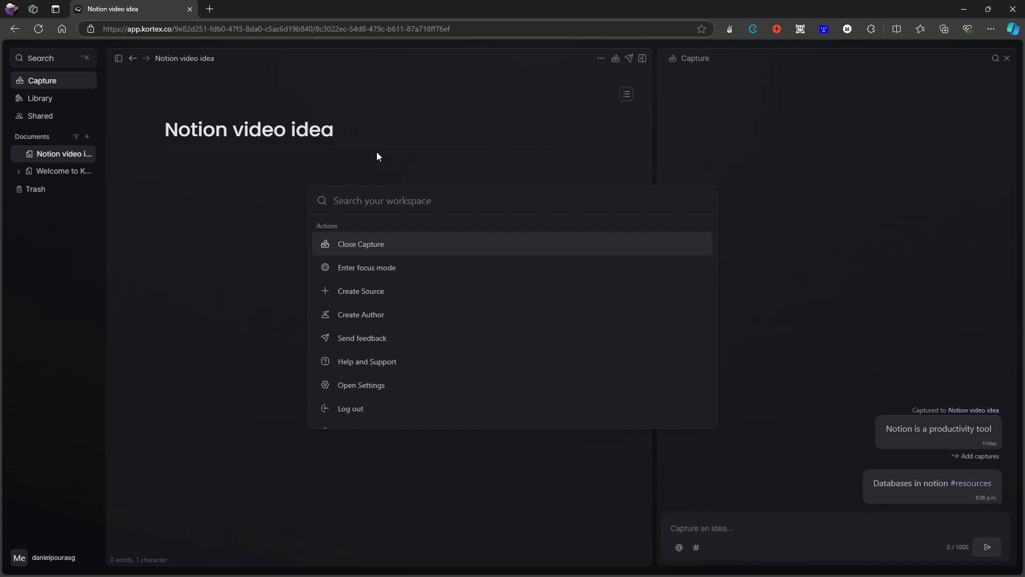
type("#")
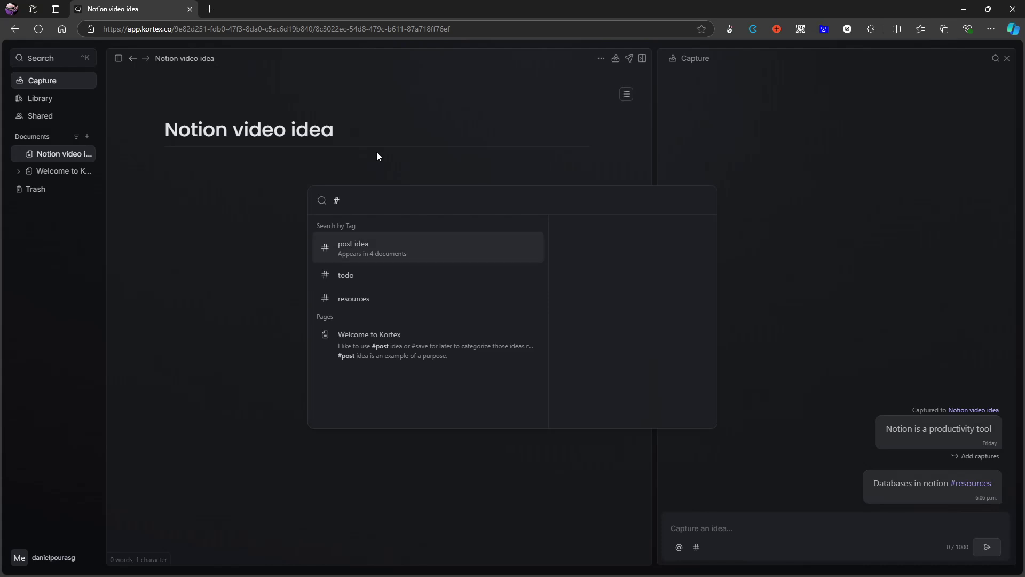
key("Return")
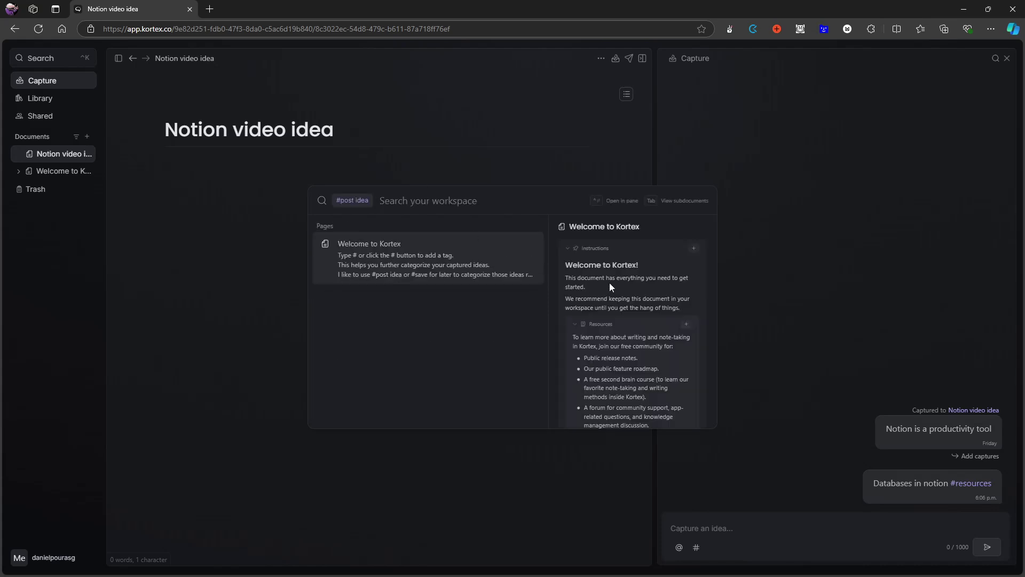
scroll(613, 285, "down", 5)
scroll(613, 284, "down", 5)
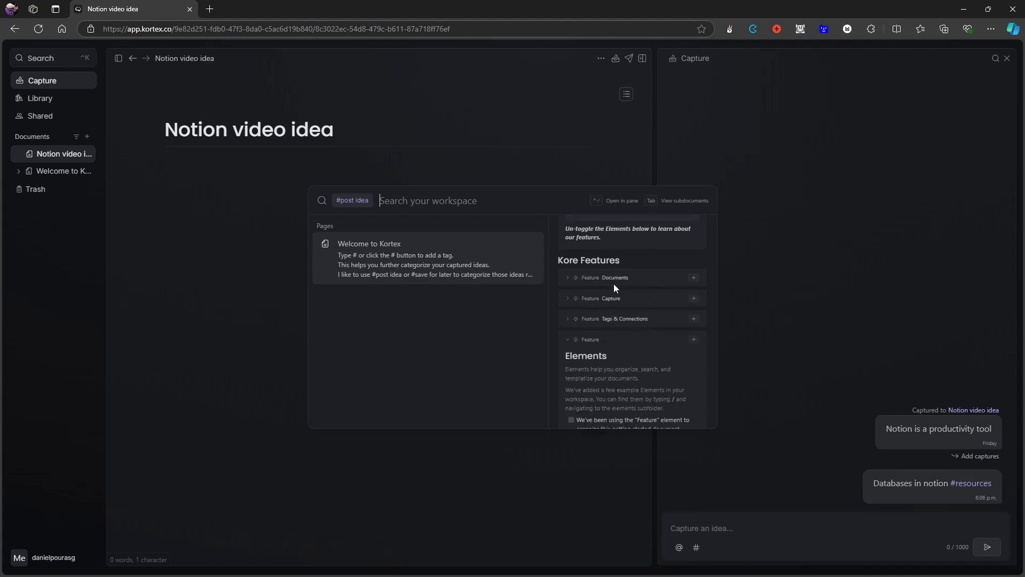
left_click(352, 147)
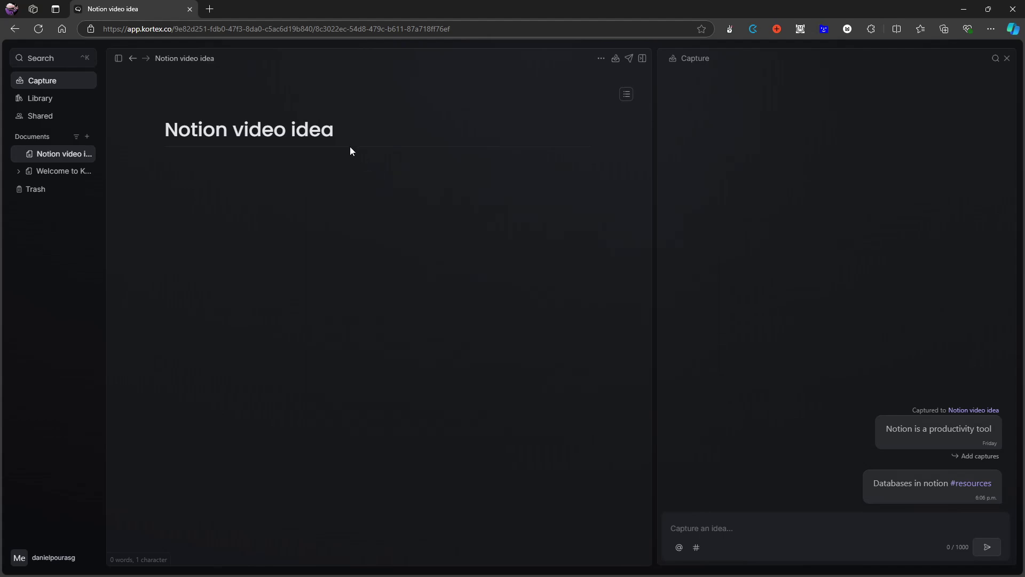
Open the Welcome to Kortex document, read through its Elements feature section and collapse that section
left_click(59, 171)
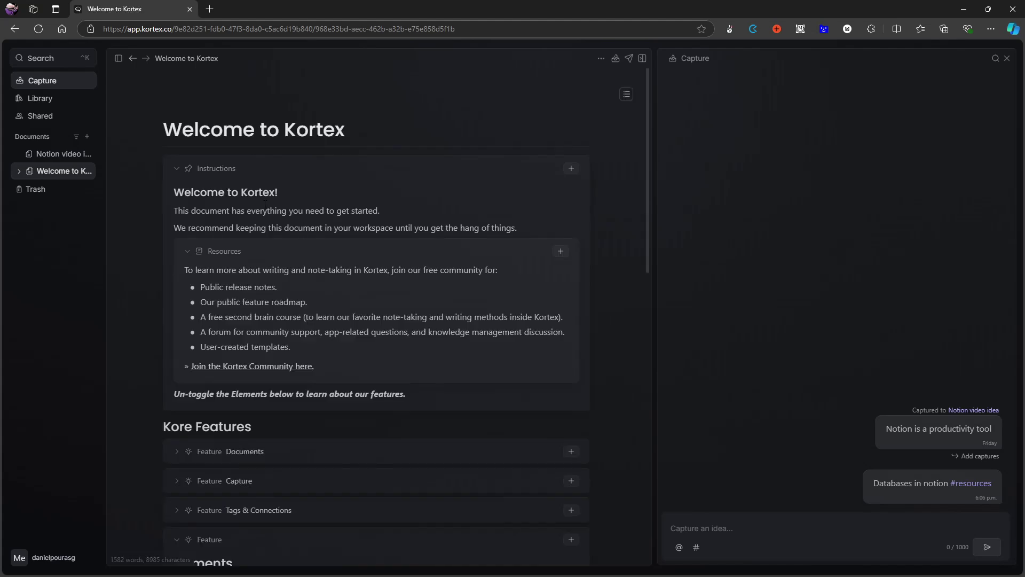
scroll(266, 205, "down", 3)
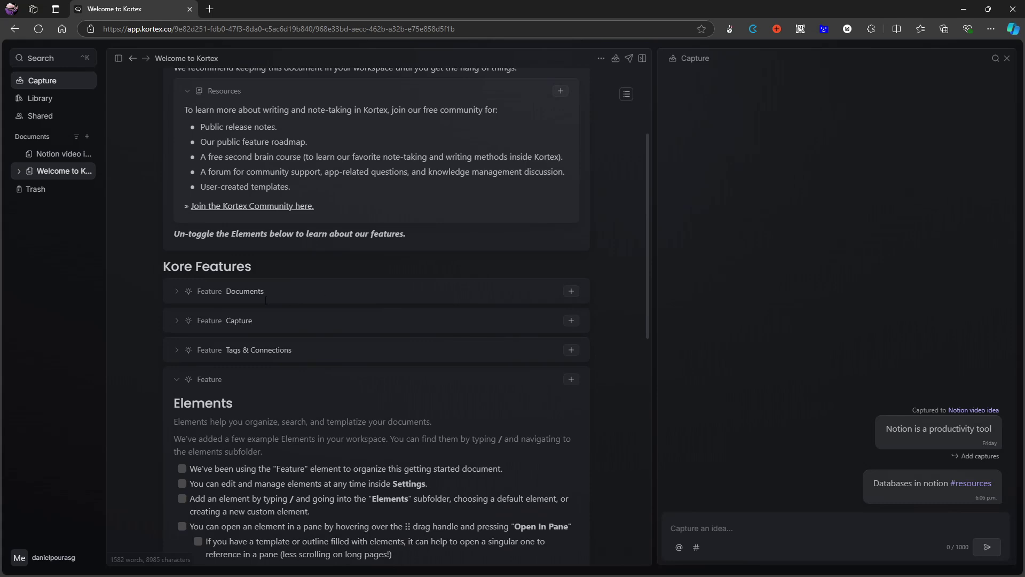
scroll(247, 328, "down", 3)
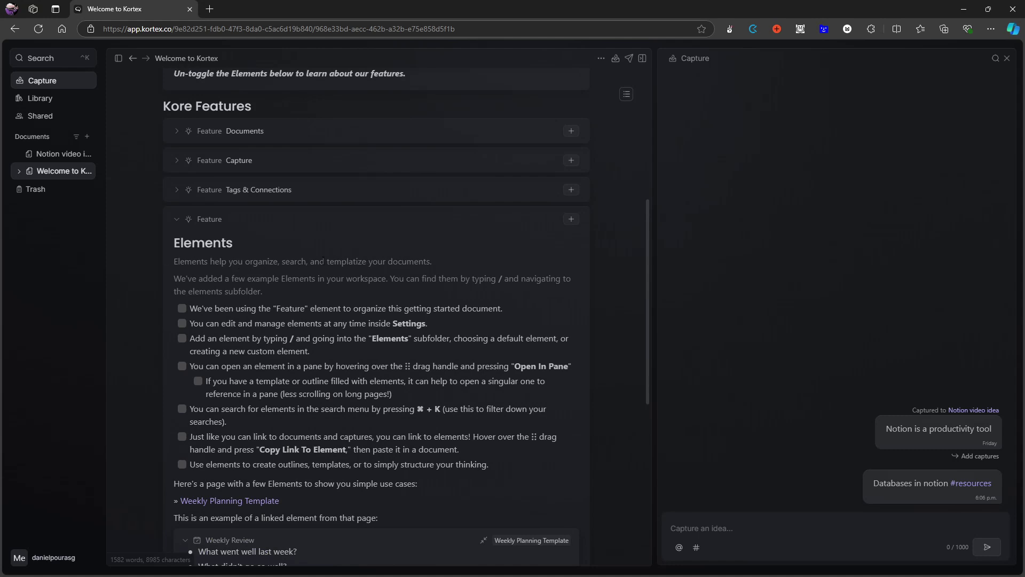
scroll(227, 266, "down", 1)
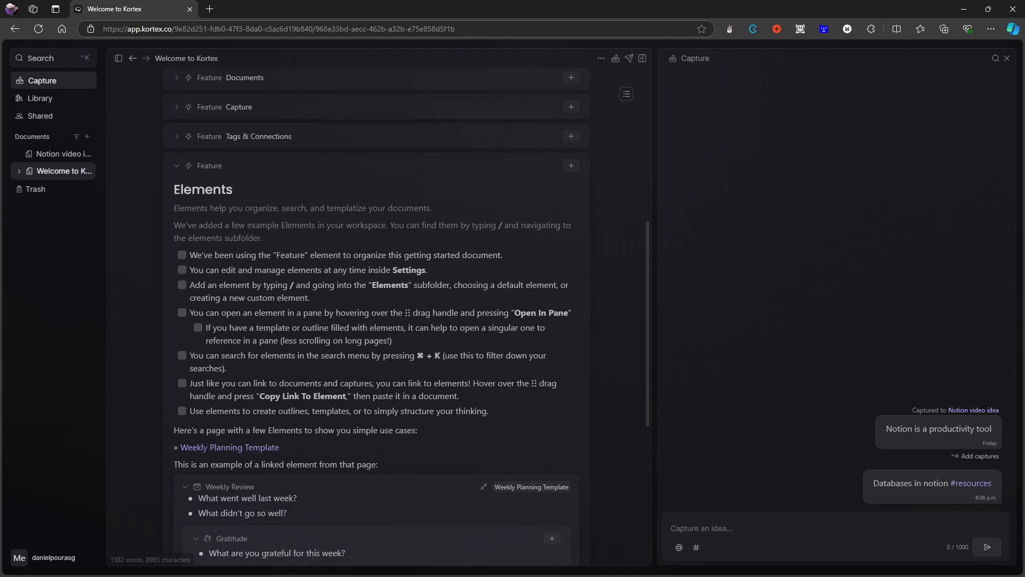
scroll(506, 208, "down", 2)
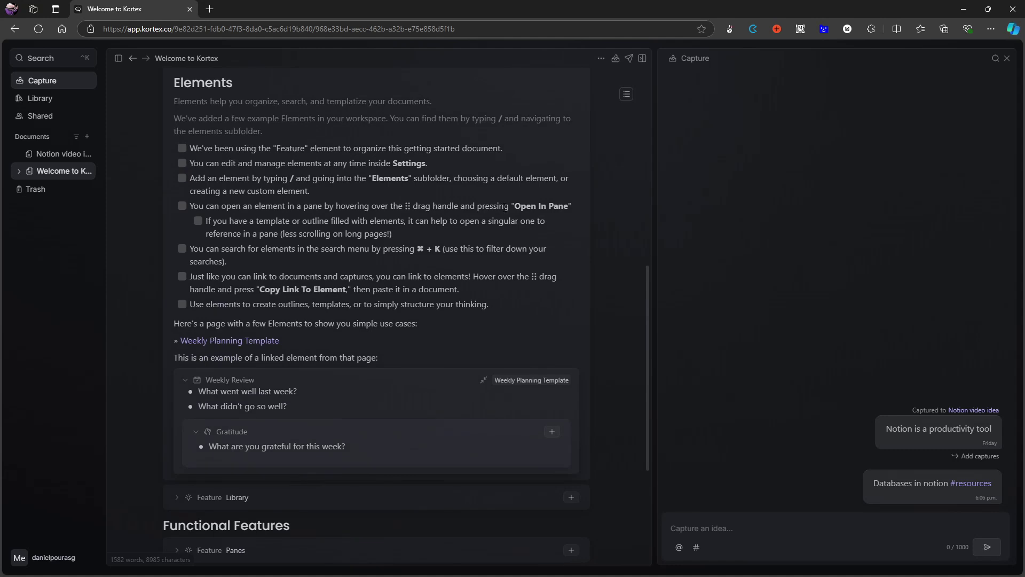
scroll(506, 208, "down", 1)
scroll(602, 170, "up", 3)
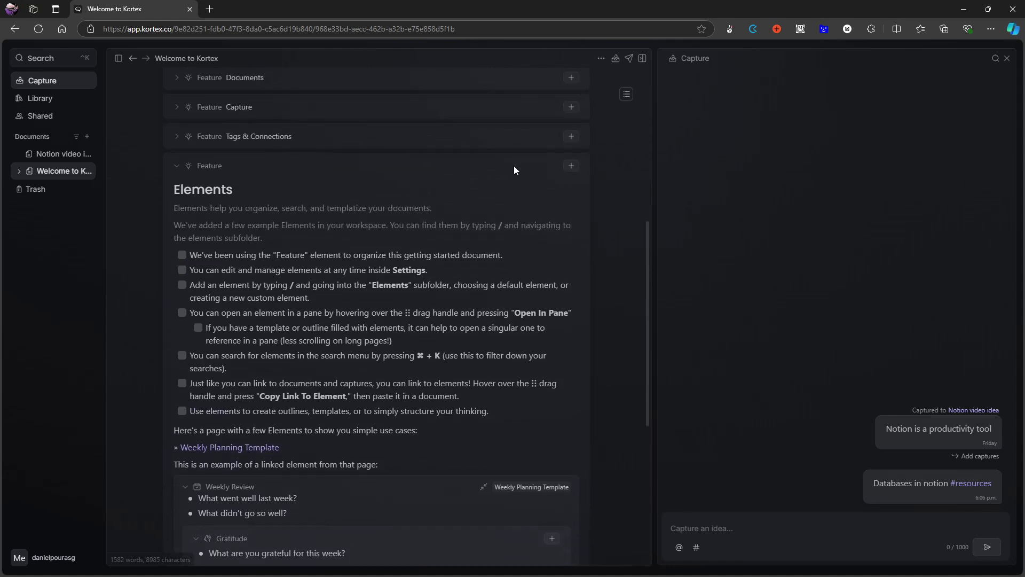
left_click(507, 167)
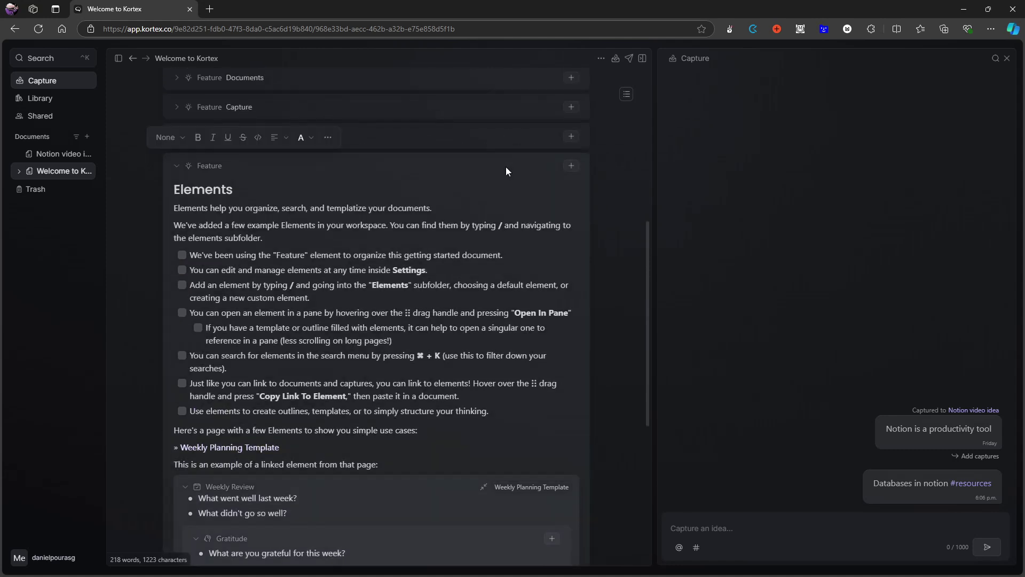
left_click(176, 169)
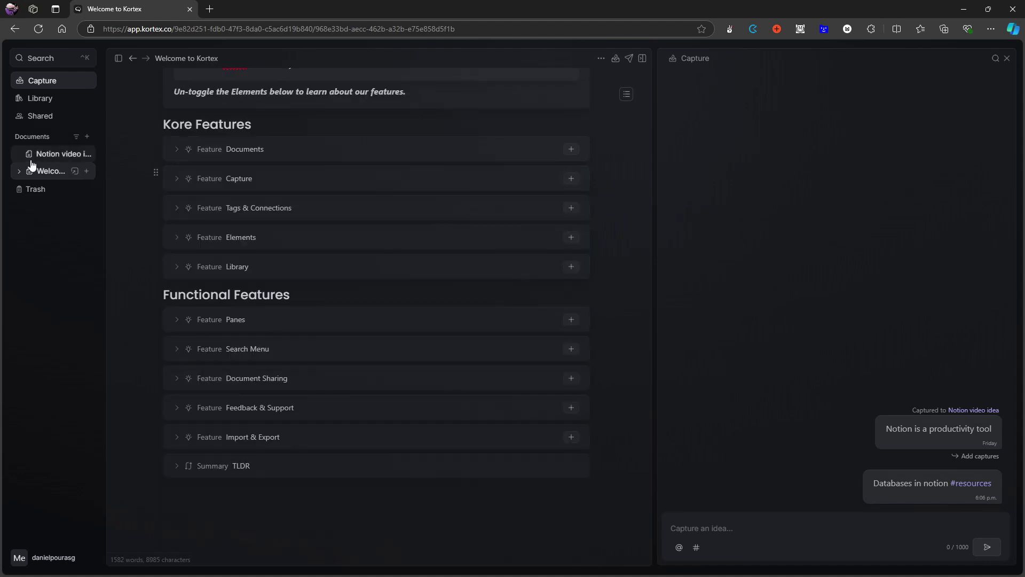
Open the Library, and close and reopen Capture beside it
left_click(40, 100)
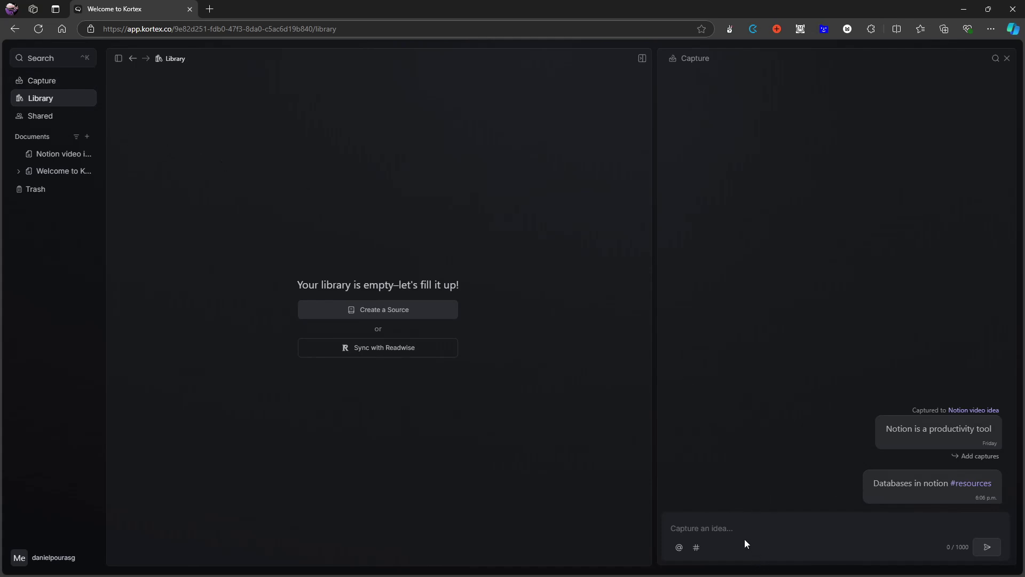
left_click(1007, 58)
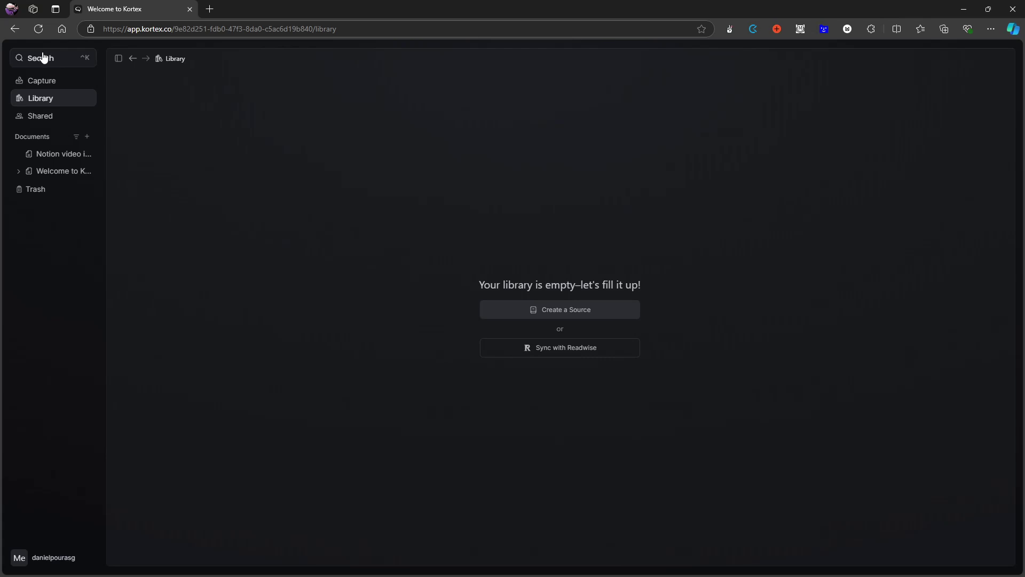
left_click(43, 82)
Capture the idea "Captured an idea for a blog post" with the existing tag post idea
type("C")
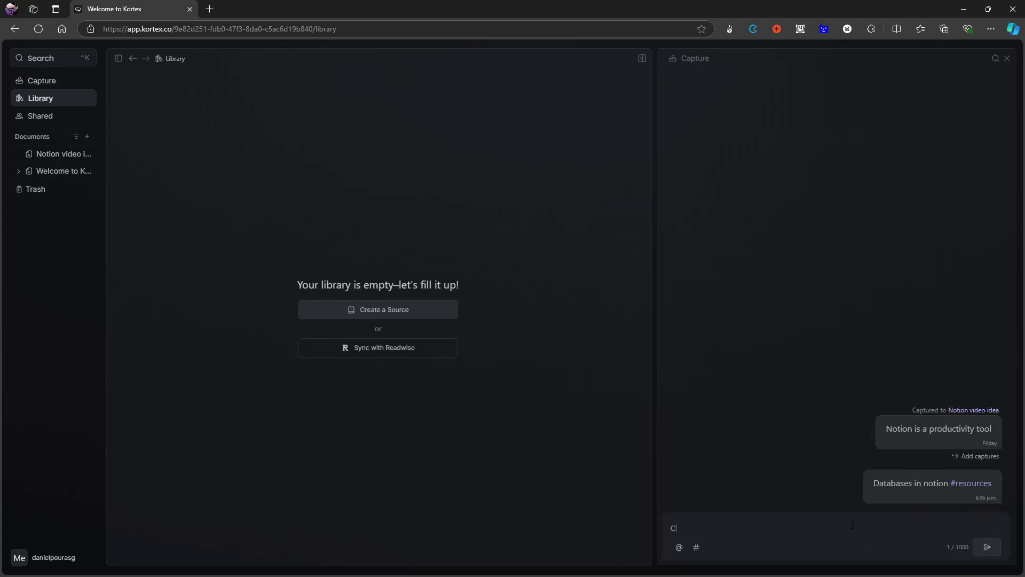
type("aptured an")
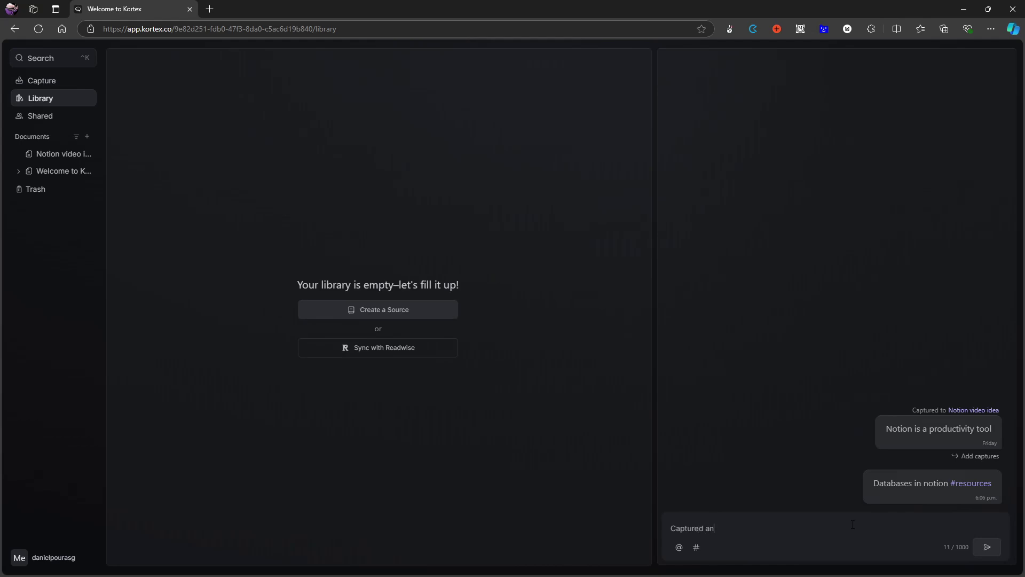
type(" idea for a blog postr#pos")
key("Return")
key("Return")
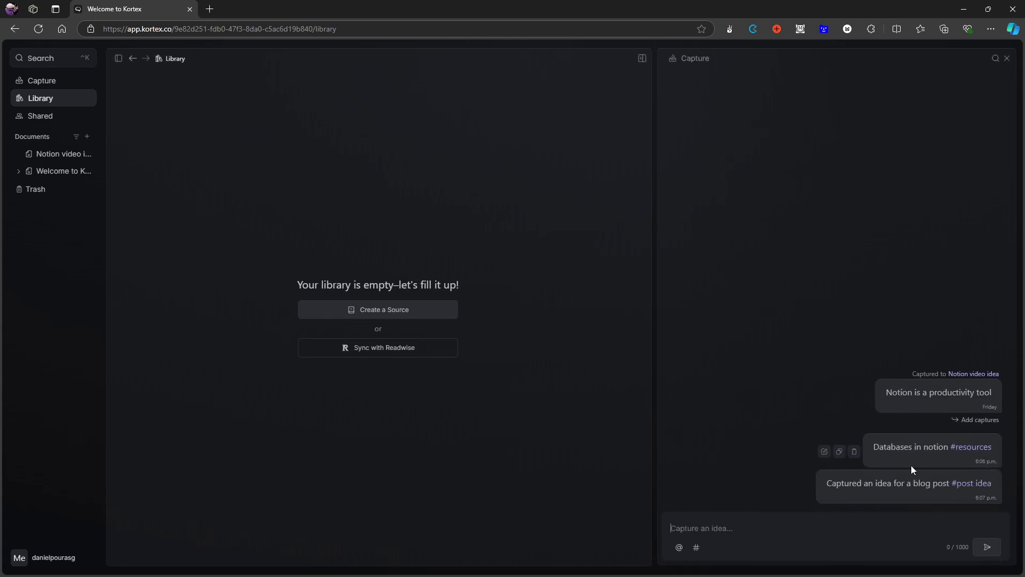
Edit the "Databases in notion" capture and try to link it to the Notion video idea document
left_click(825, 452)
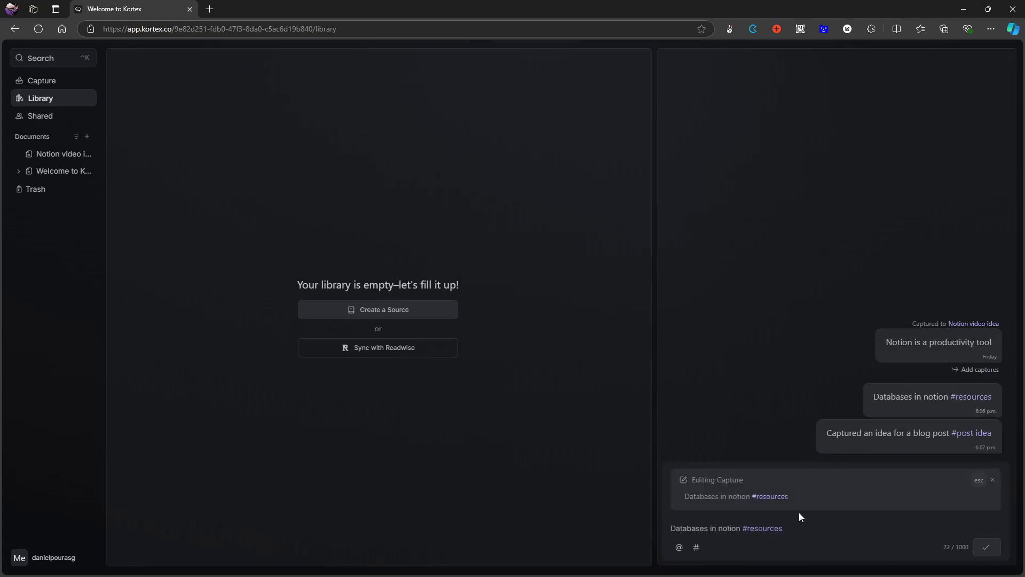
type("@")
left_click(726, 329)
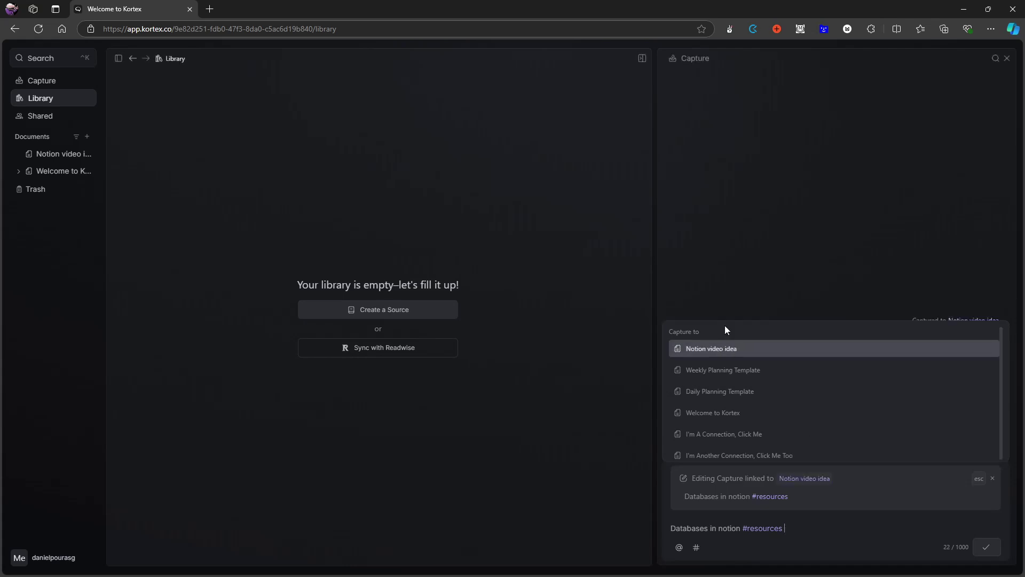
left_click(975, 550)
mouse_move(861, 466)
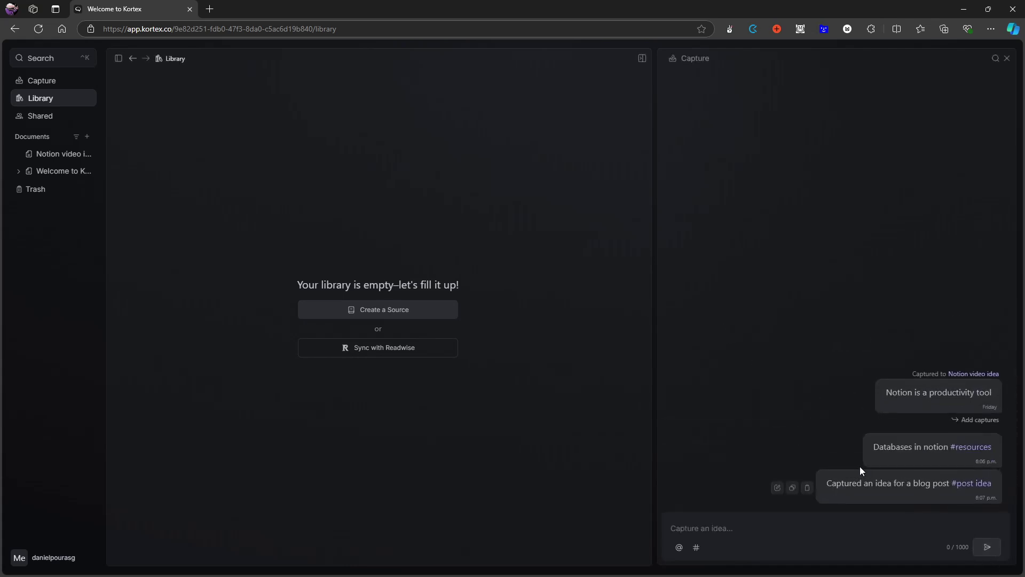
left_click(824, 452)
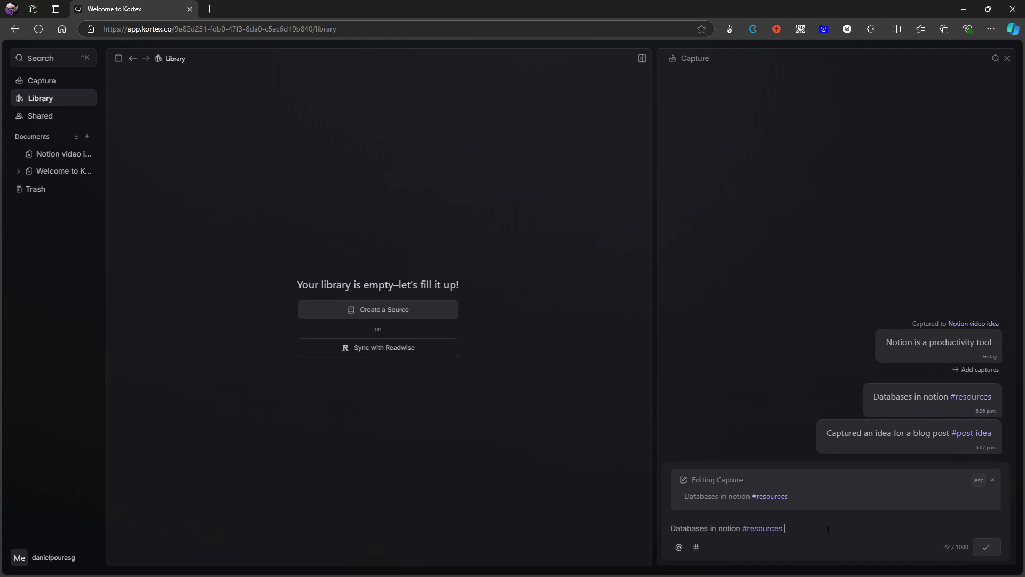
type("@")
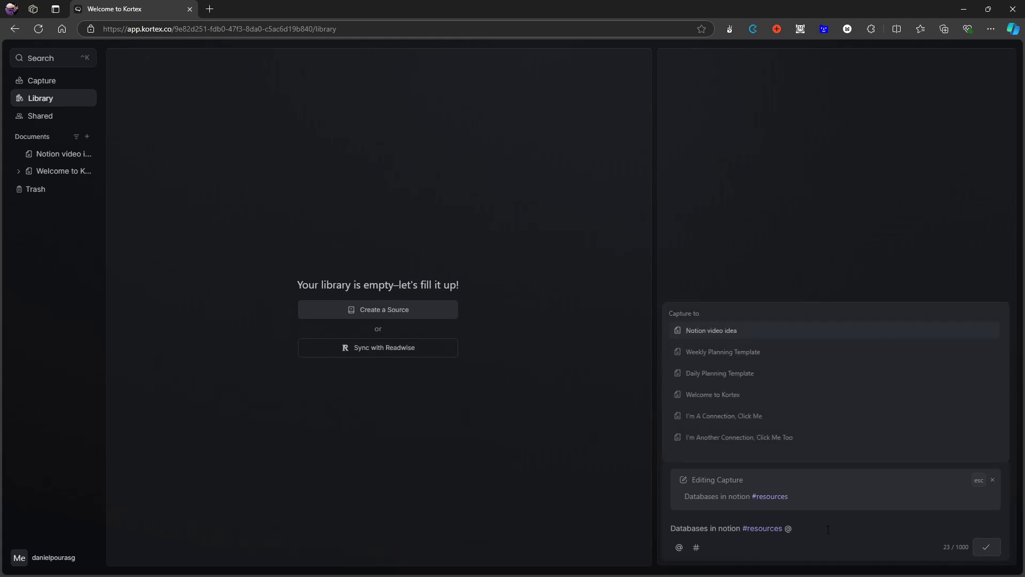
left_click(710, 330)
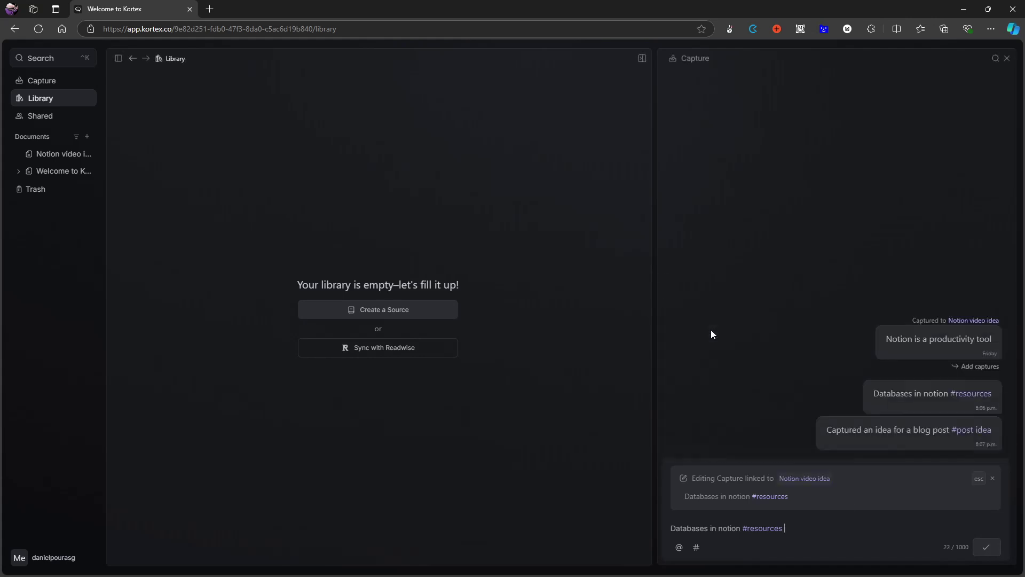
left_click(811, 482)
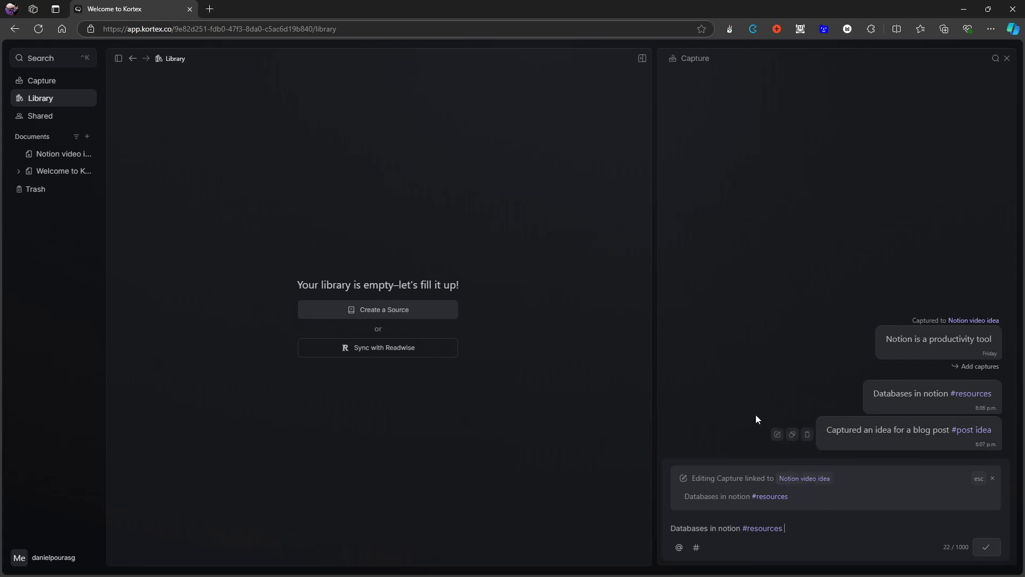
left_click(993, 482)
mouse_move(957, 402)
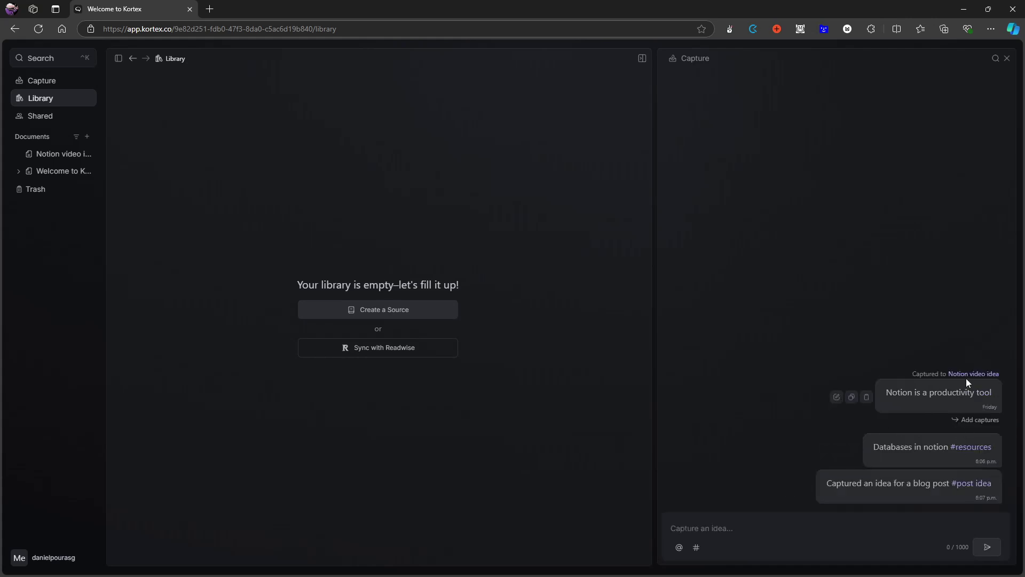
left_click(957, 447)
key("Escape")
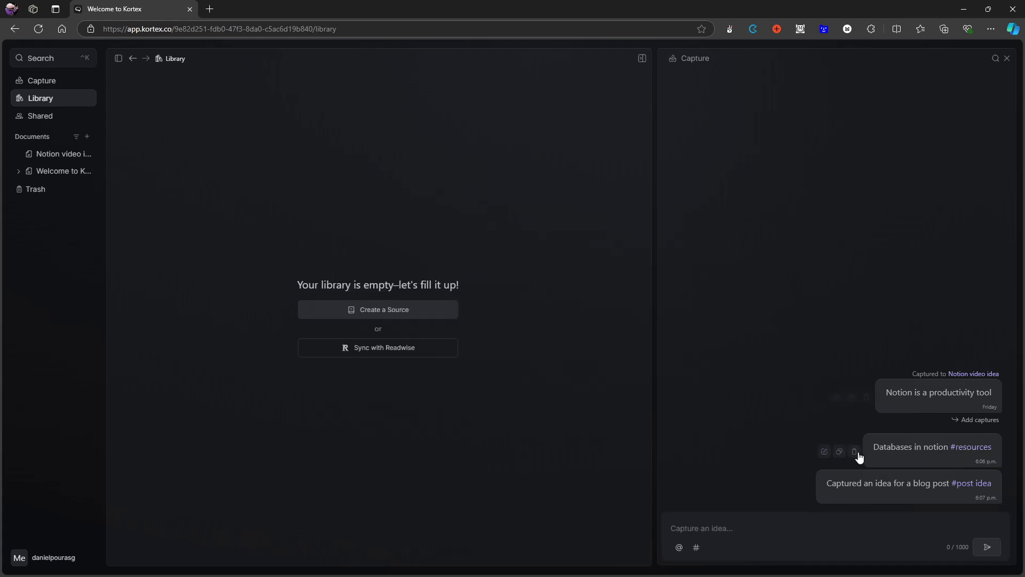
Edit the "Databases in notion" capture to link it to the Notion video idea document and save the change
left_click(825, 452)
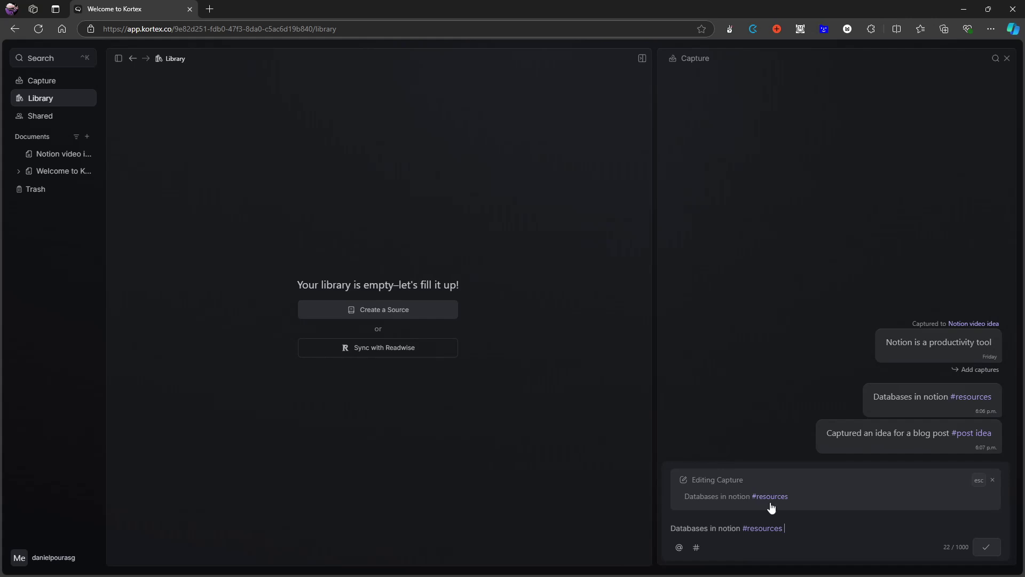
type("@")
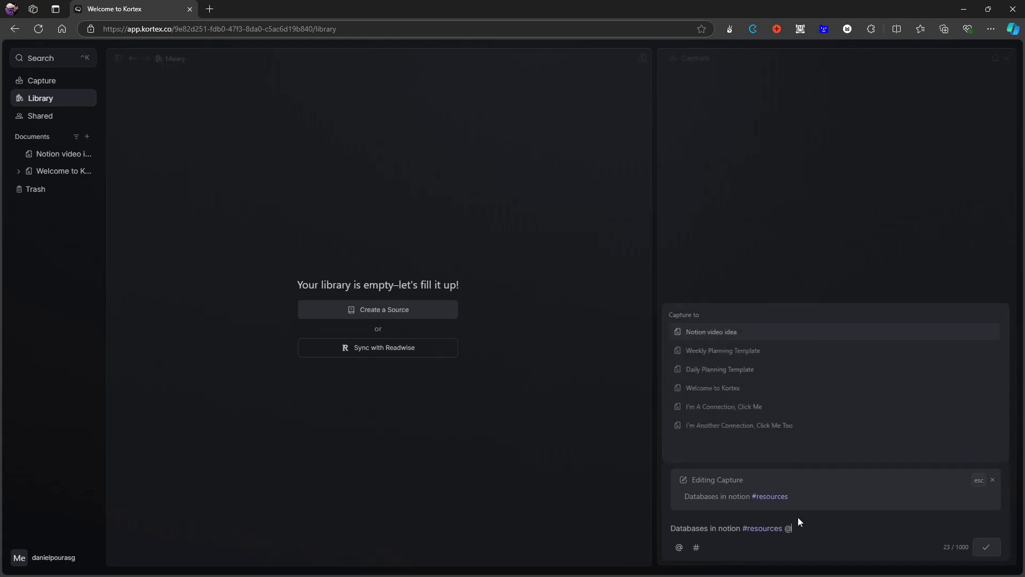
left_click(719, 332)
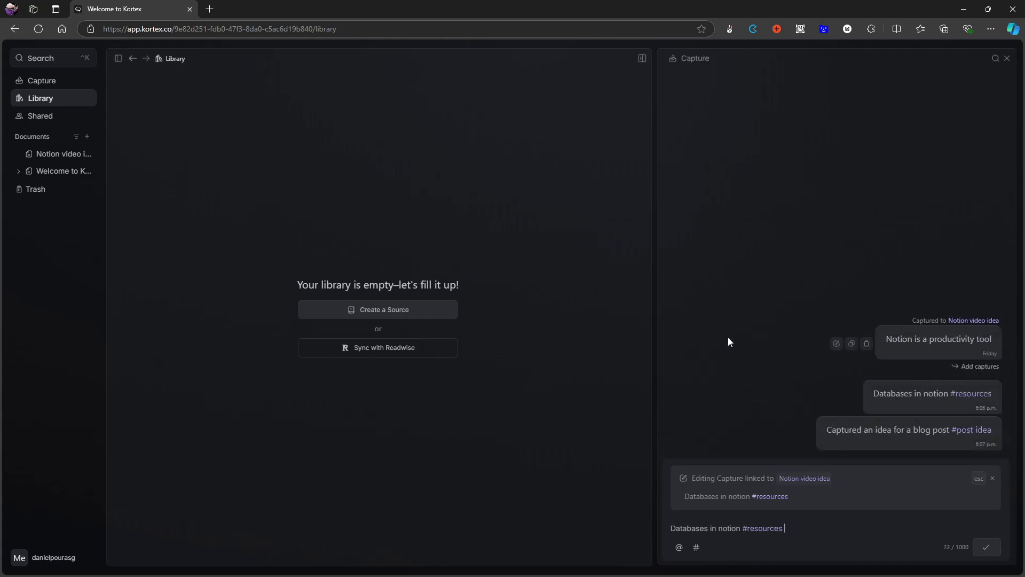
left_click(992, 550)
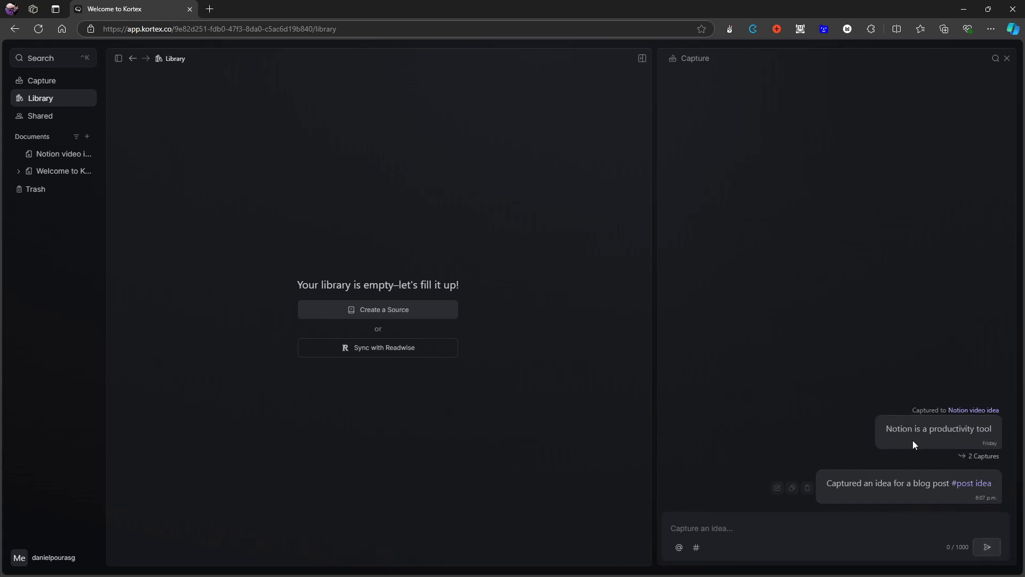
Open the Notion video idea document from its linked capture, and close and reopen Capture beside it
left_click(983, 410)
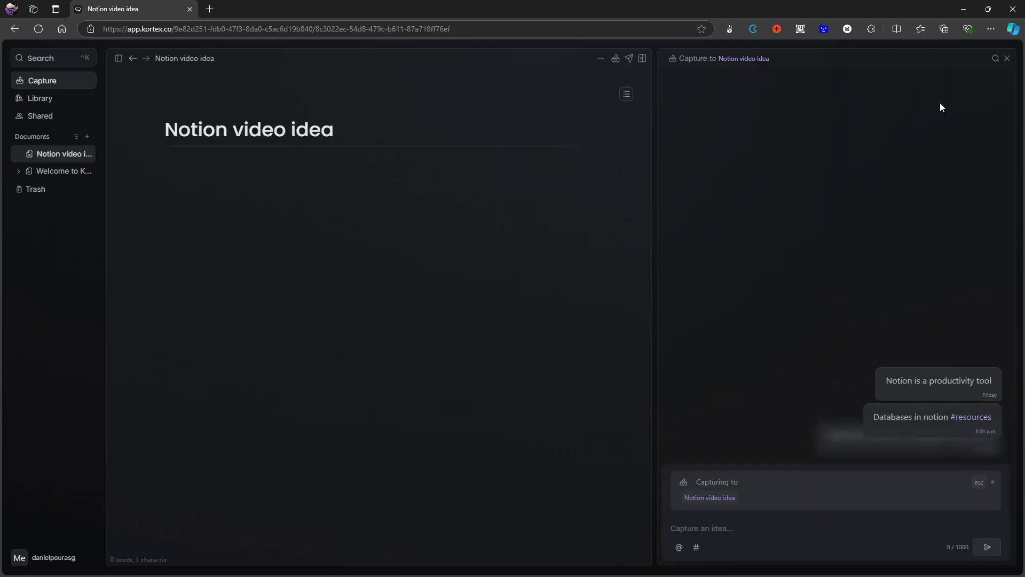
left_click(1007, 59)
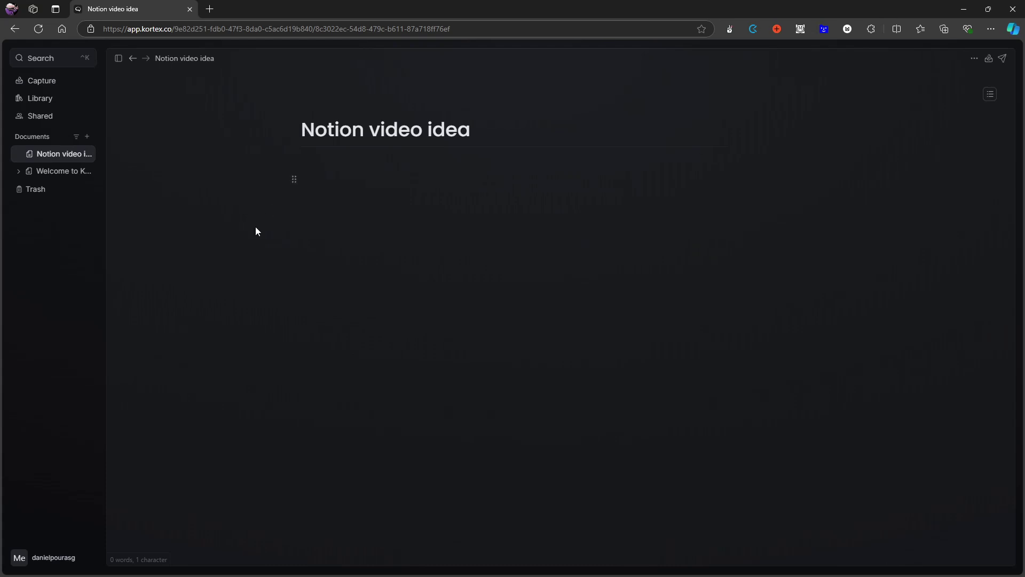
left_click(51, 84)
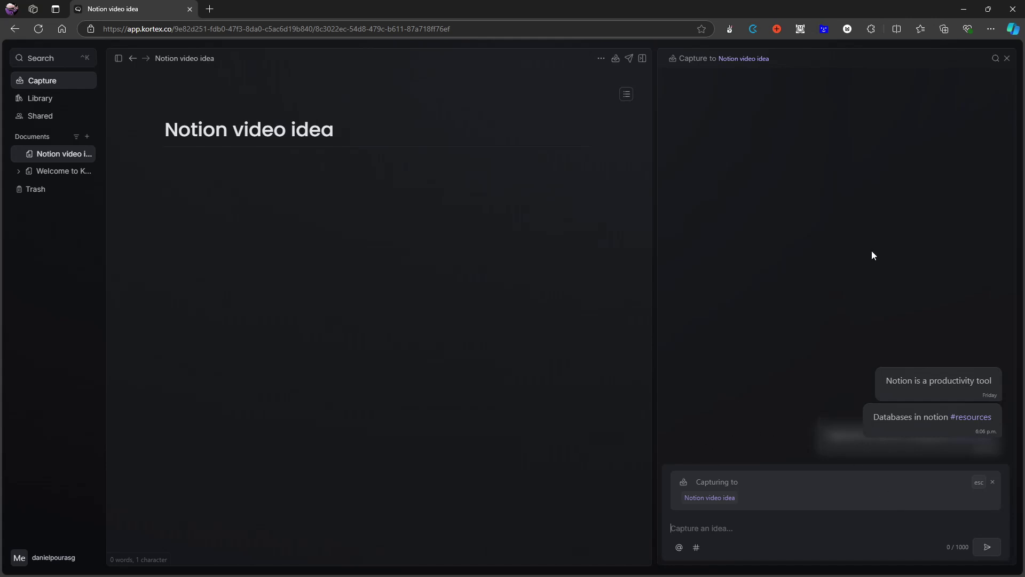
left_click(1007, 59)
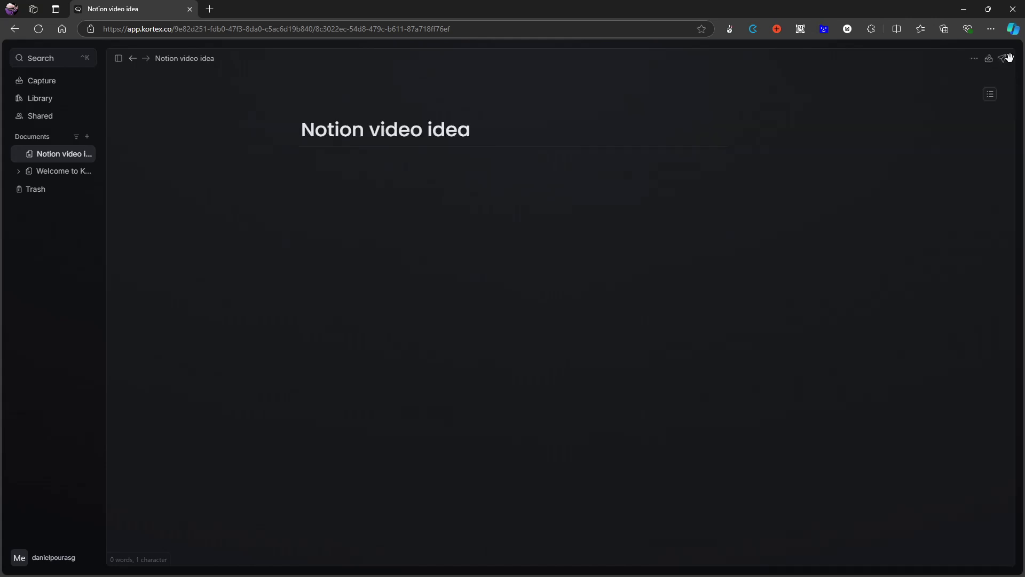
left_click(42, 81)
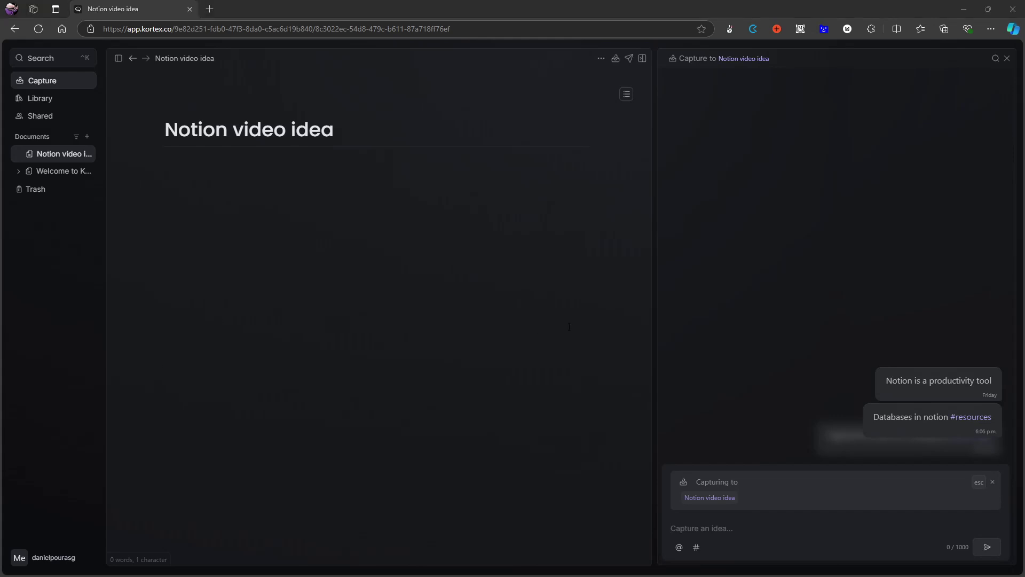
Open the Library, reopen Capture beside it, and stop capturing to the Notion video idea document
left_click(37, 98)
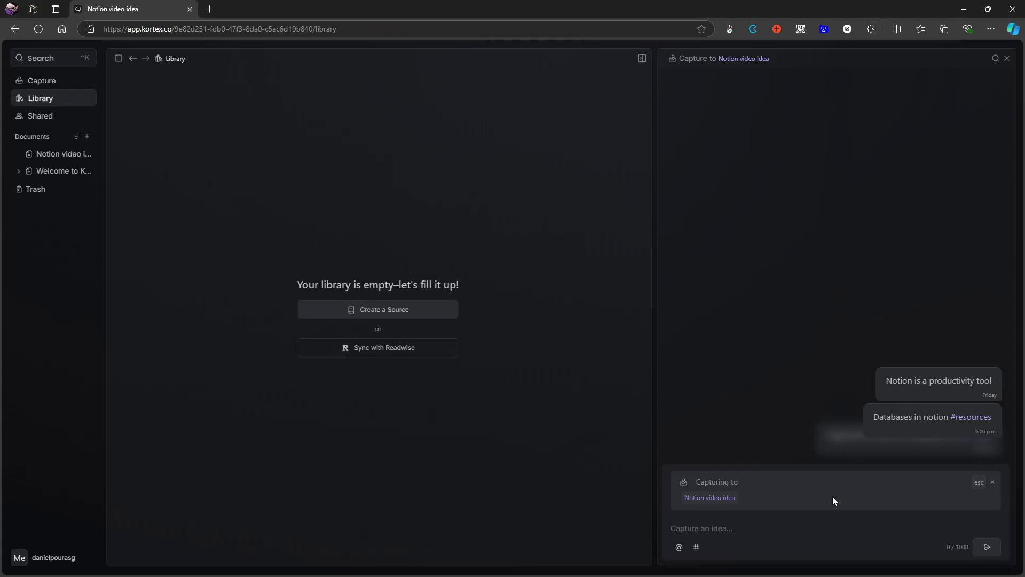
left_click(1007, 60)
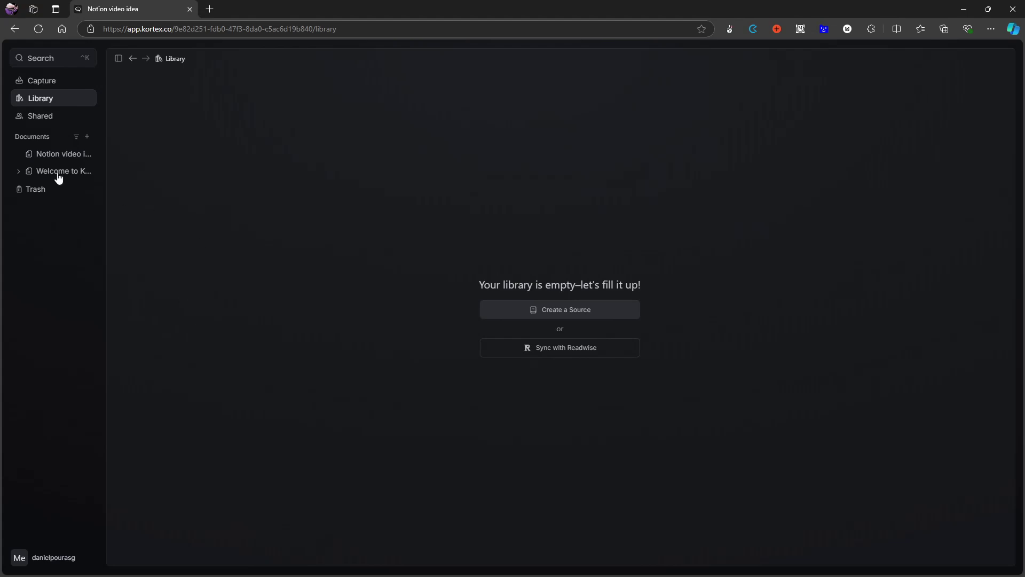
left_click(43, 85)
left_click(44, 87)
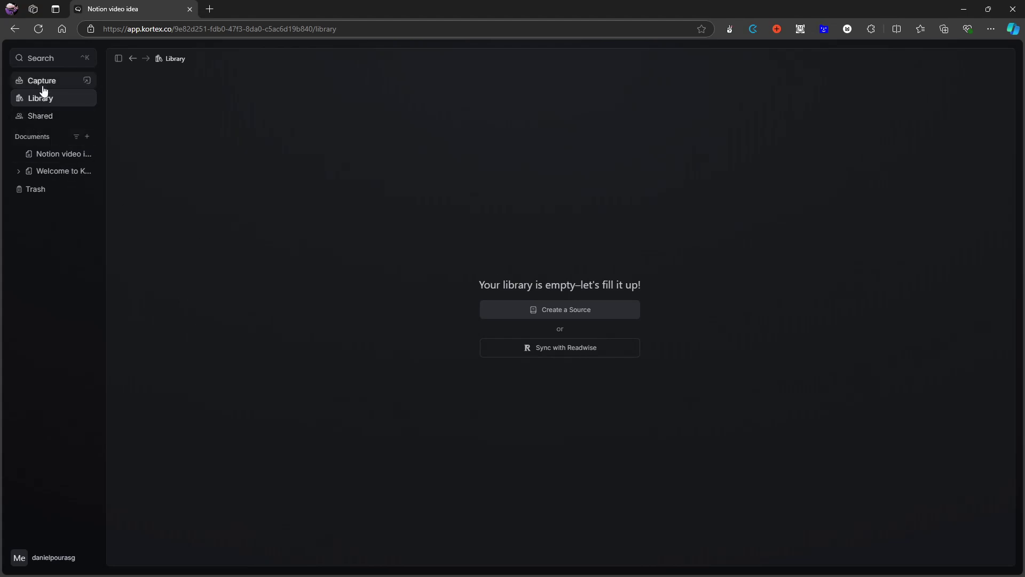
left_click(44, 88)
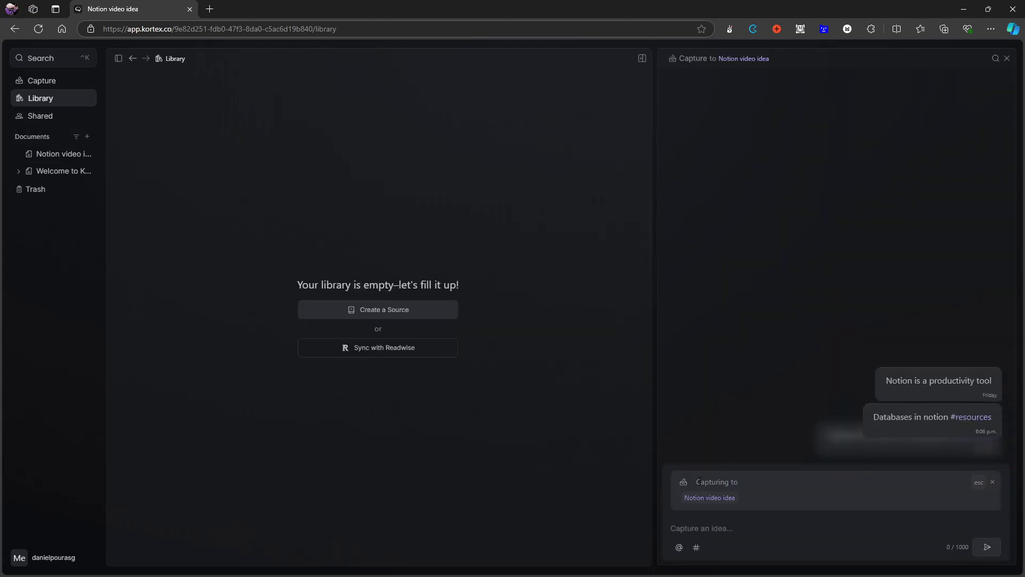
left_click(744, 500)
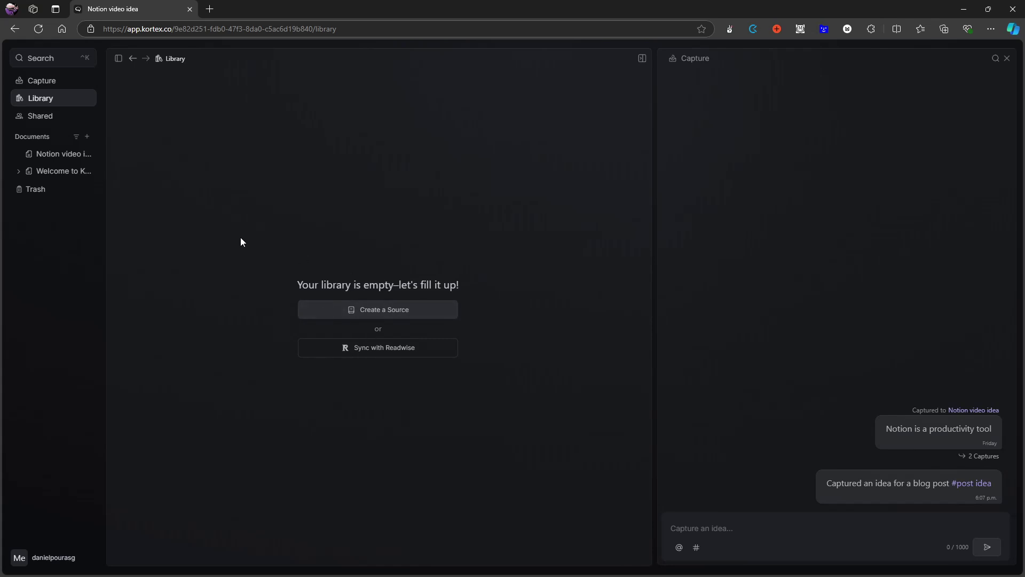
Create a book source in the Library by searching for "Mountain is you" and choosing The Mountain Is You
left_click(393, 311)
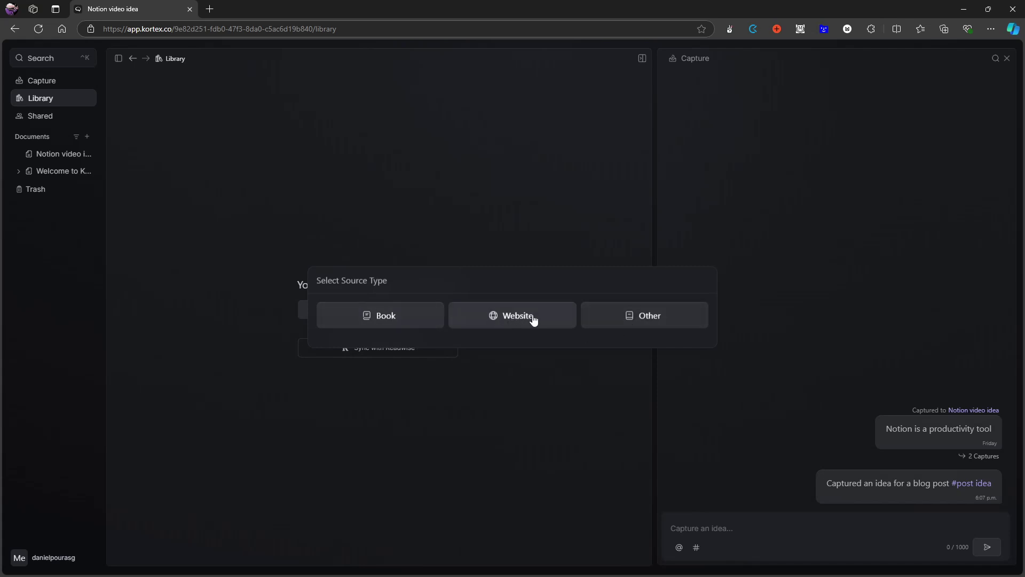
left_click(395, 317)
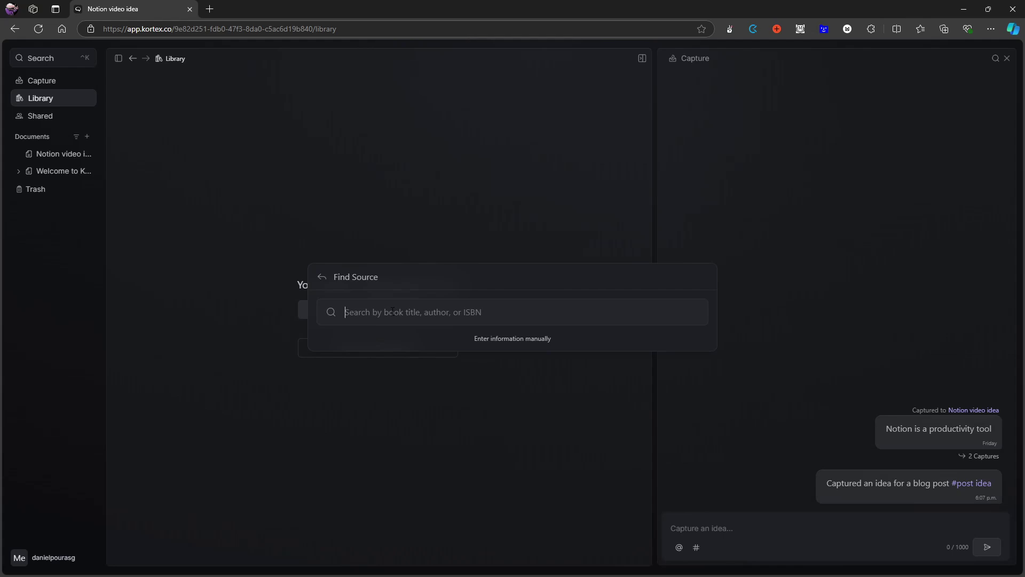
type("Mountain")
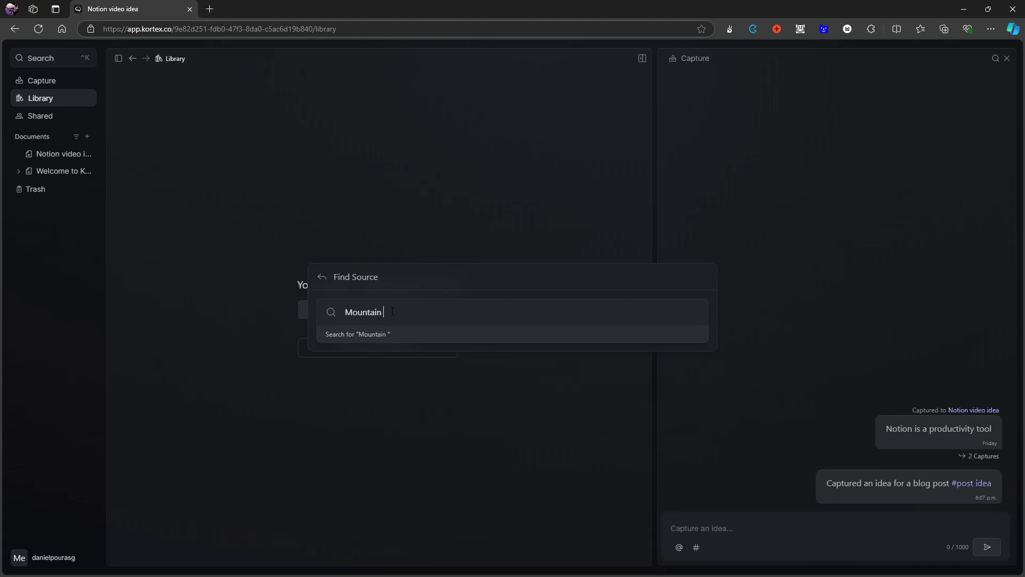
type(" is you")
key("Return")
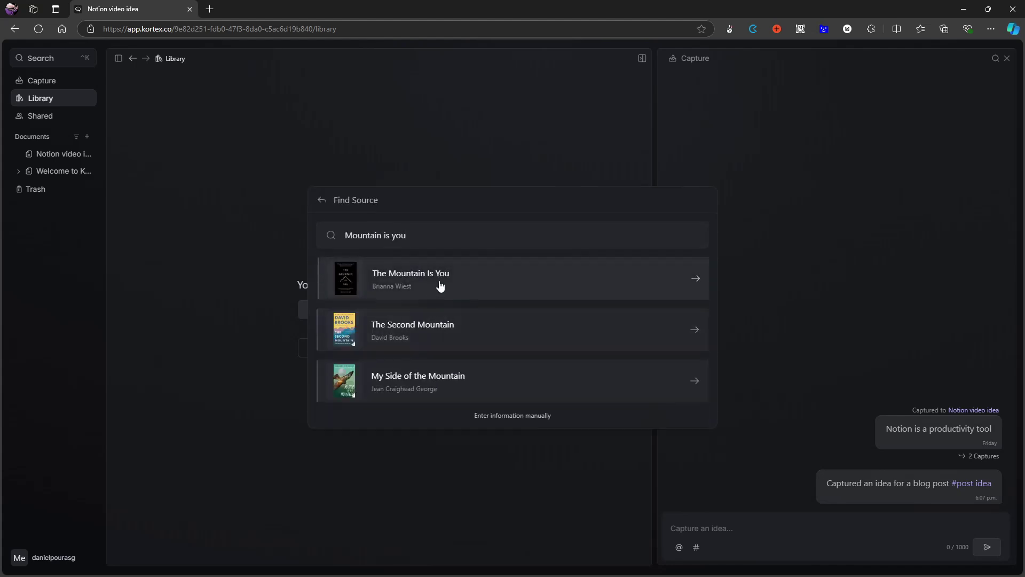
left_click(481, 288)
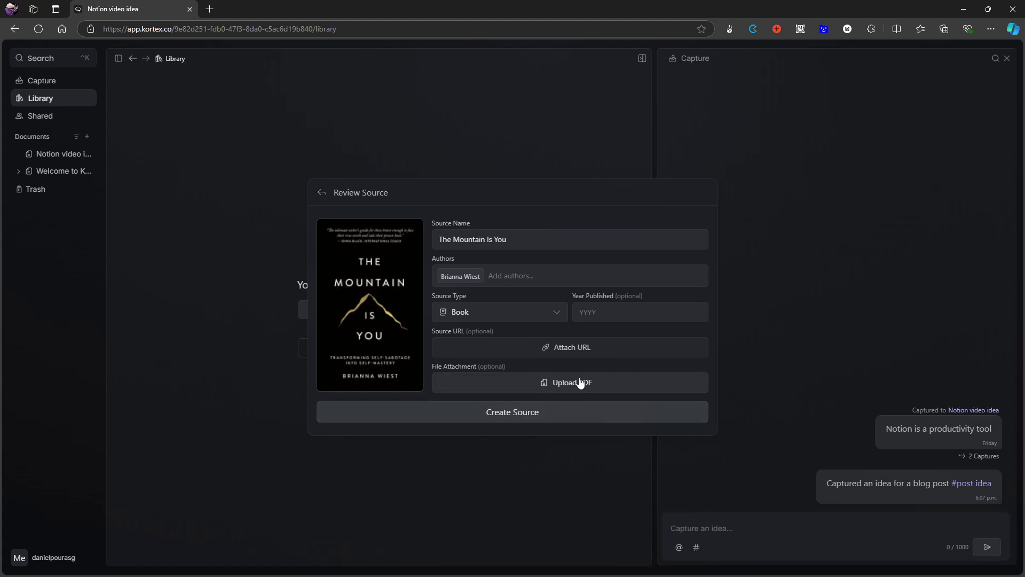
left_click(512, 414)
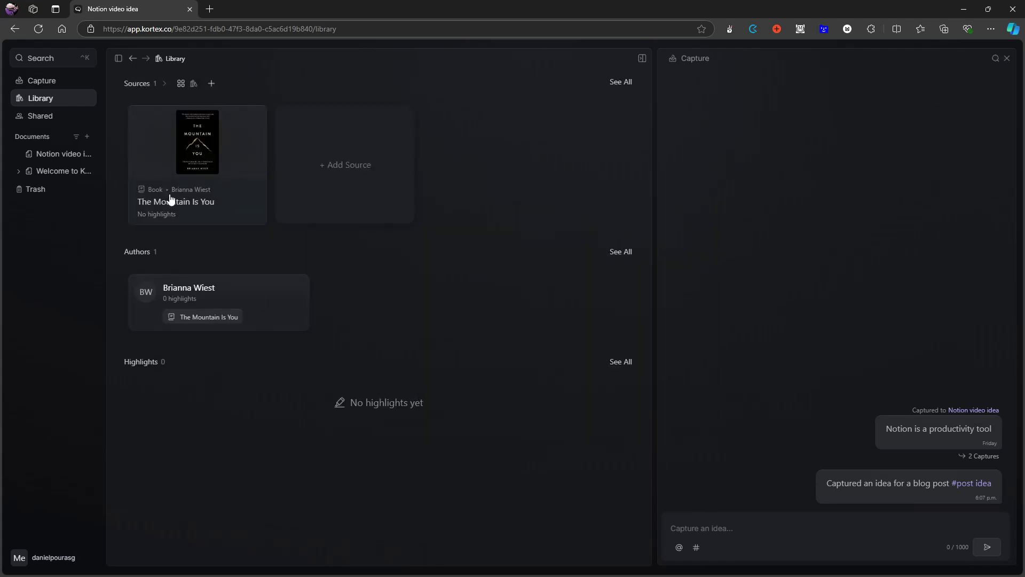
Open The Mountain Is You source and look at its new highlight entry form, leaving it empty
left_click(235, 200)
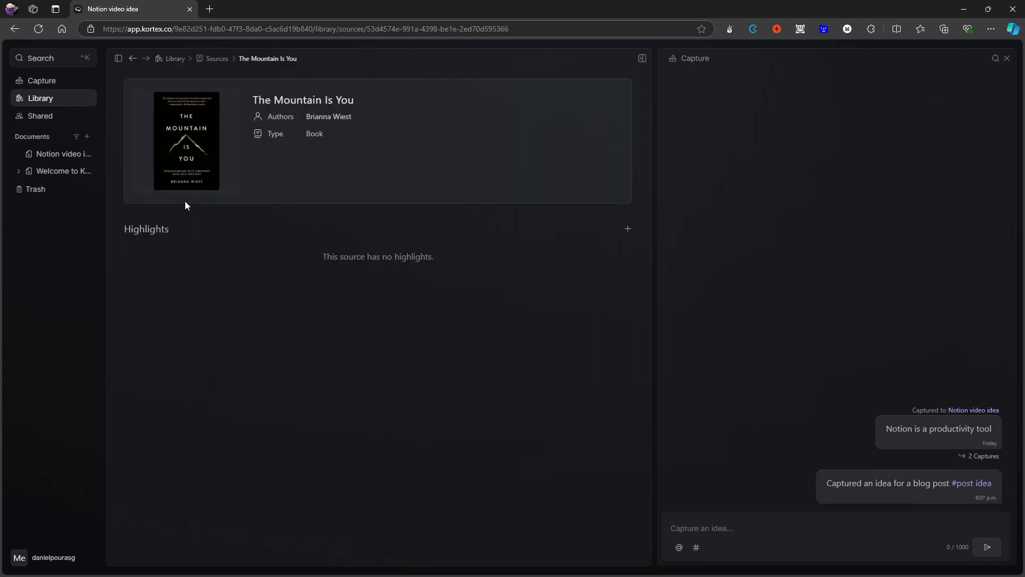
left_click(627, 229)
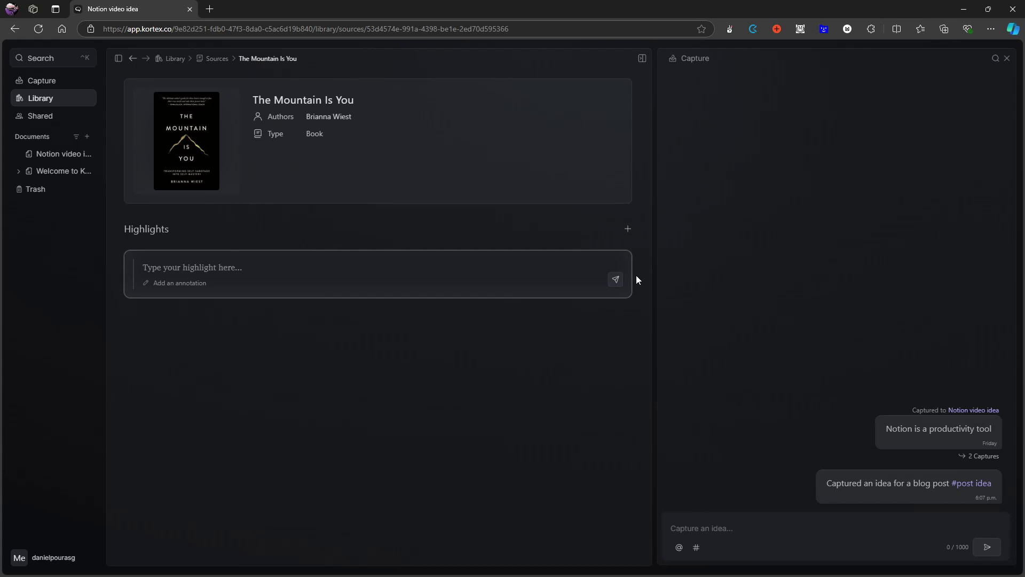
left_click(537, 235)
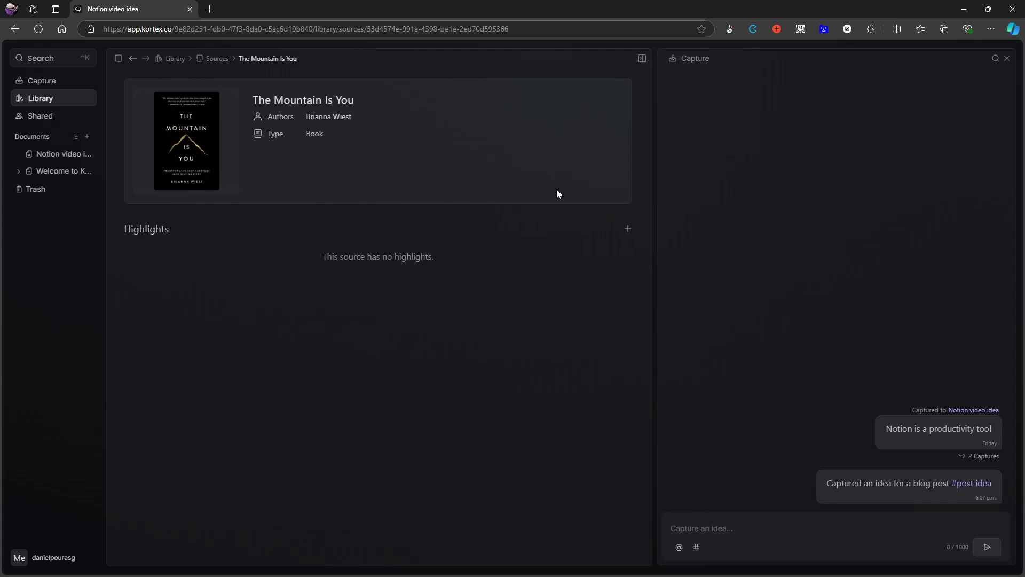
left_click(628, 229)
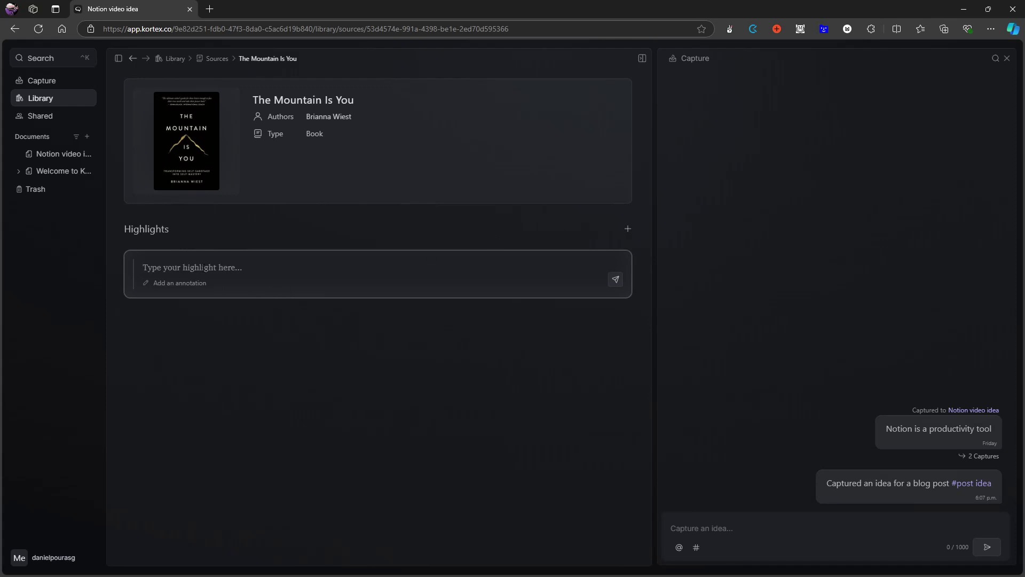
left_click(335, 230)
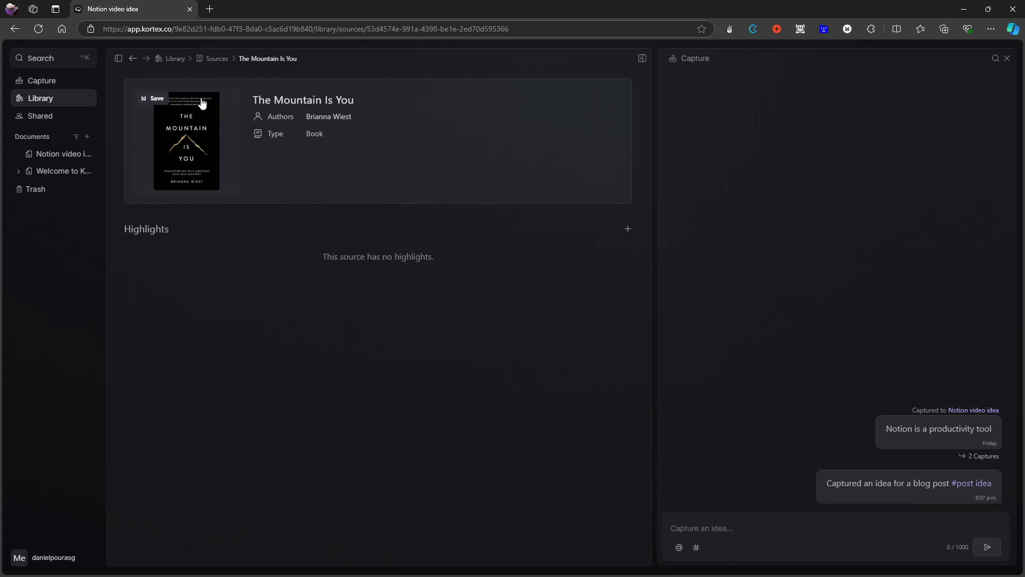
Delete The Mountain Is You from the Library's list of sources
left_click(217, 58)
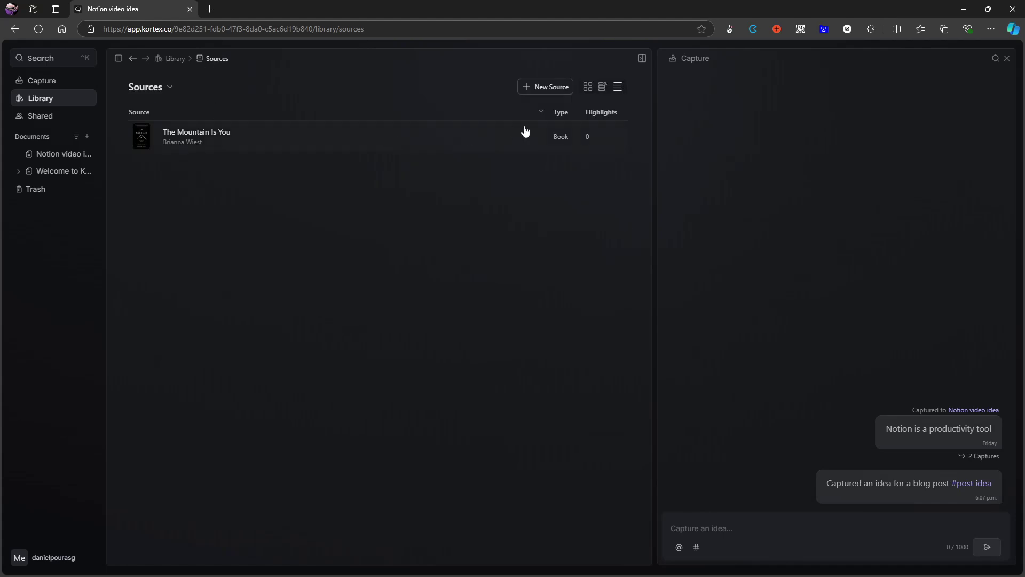
right_click(487, 137)
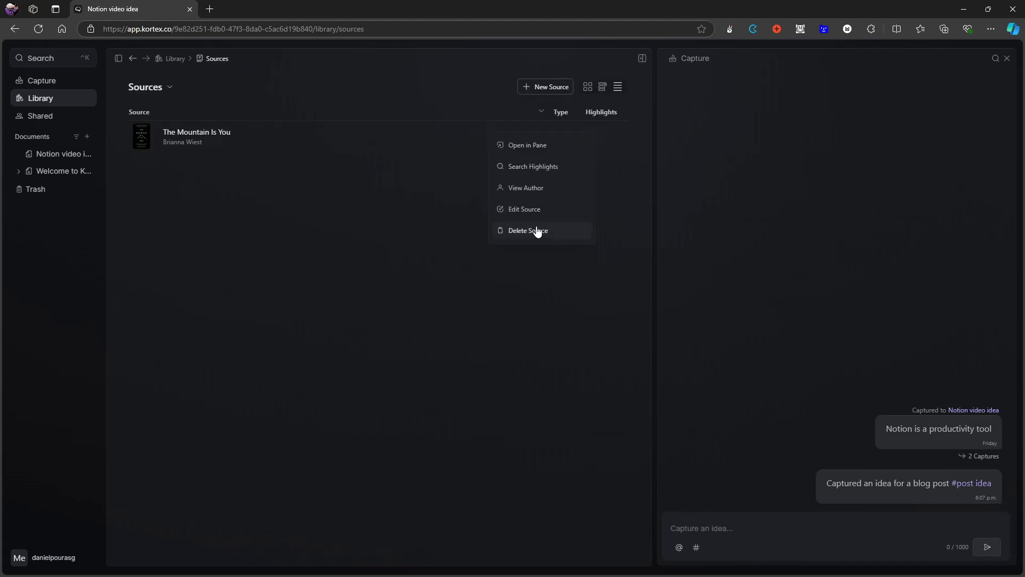
left_click(537, 230)
left_click(569, 353)
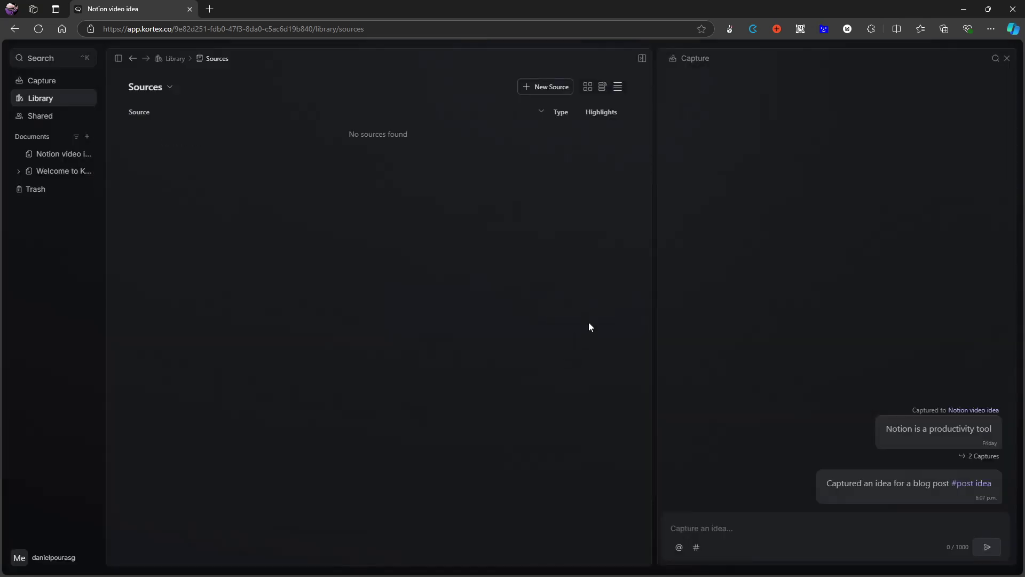
Open the manual entry form for a new Website source and look at its fields, closing it without creating anything
left_click(548, 87)
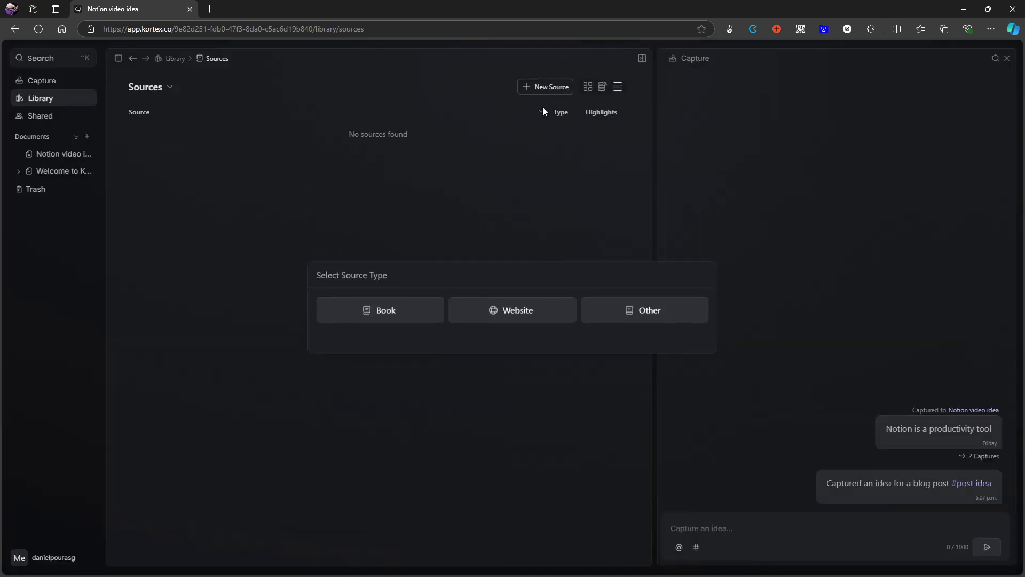
left_click(505, 319)
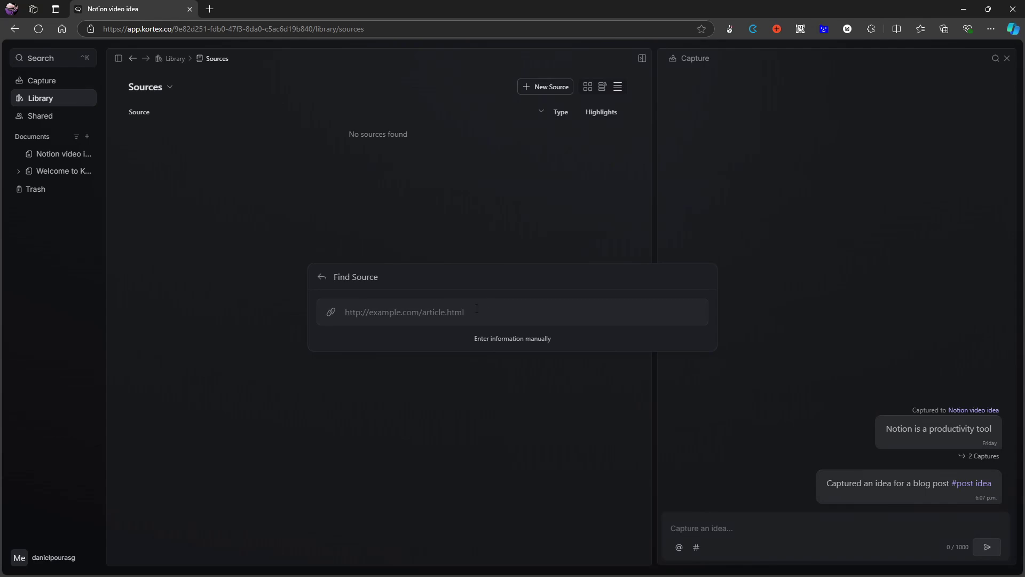
left_click(498, 339)
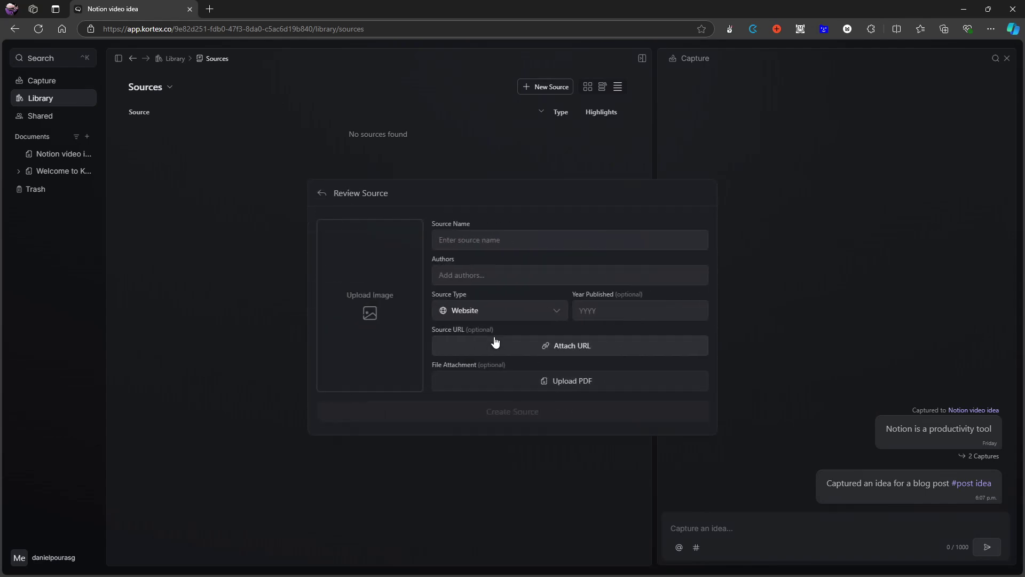
left_click(515, 121)
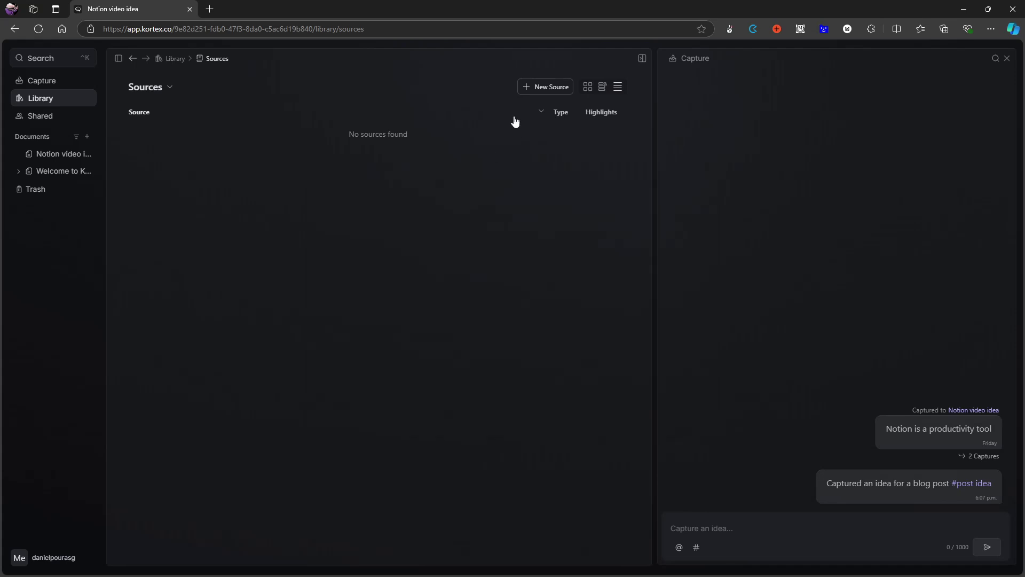
Look at the form for a new source of type Other, closing it without creating anything
left_click(572, 87)
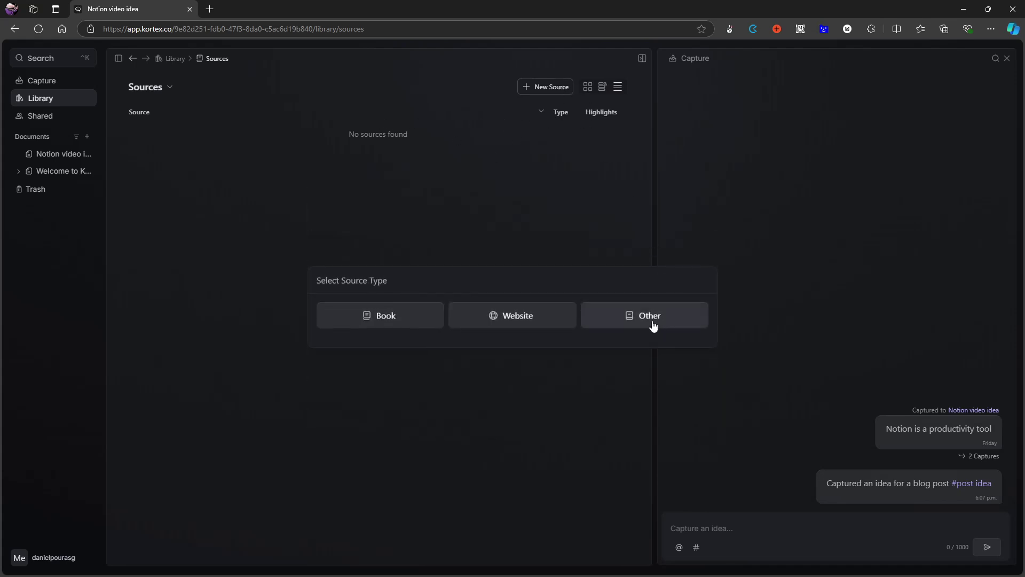
left_click(651, 322)
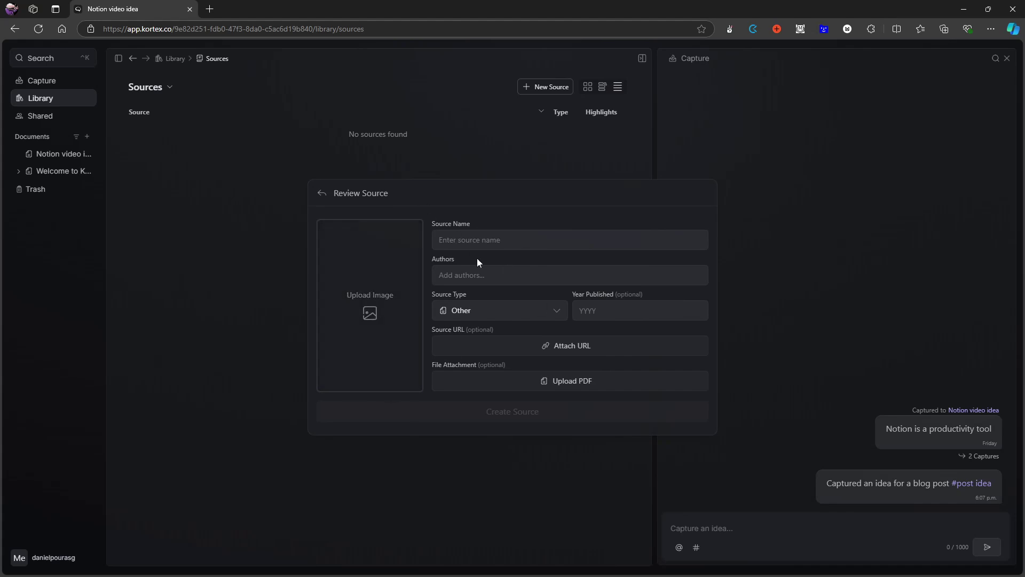
left_click(479, 152)
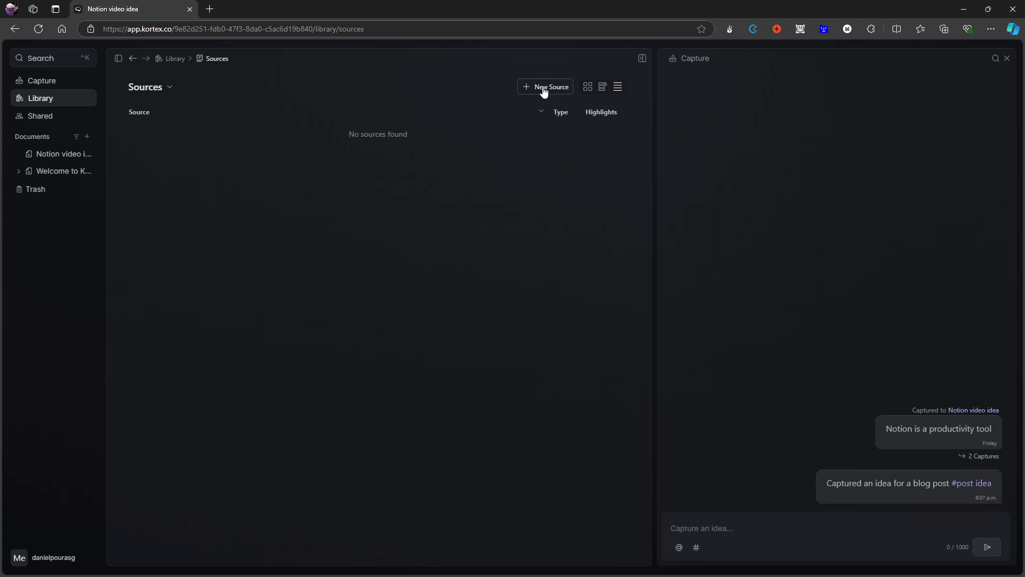
Switch the Library's Sources page between its available layouts to compare them
left_click(590, 88)
left_click(616, 88)
left_click(588, 90)
left_click(603, 88)
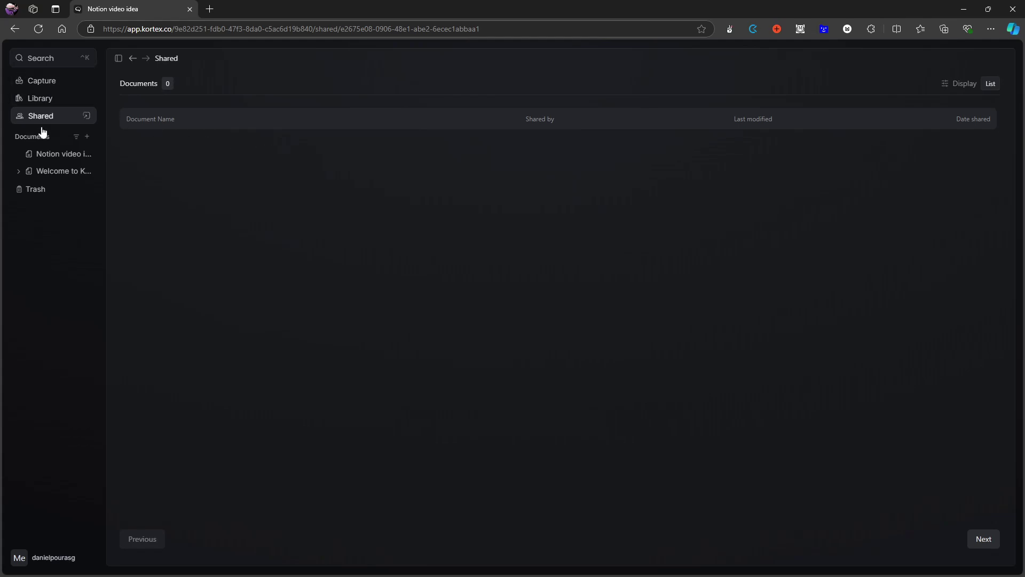
Open the Notion video idea document, look through the actions and pages offered in the workspace search, and close the search
left_click(54, 155)
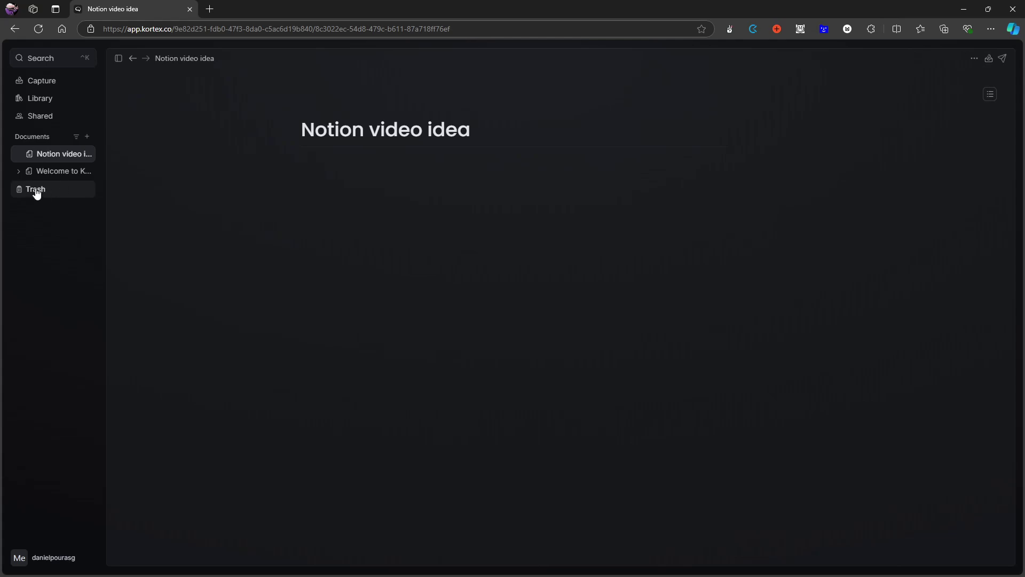
left_click(64, 63)
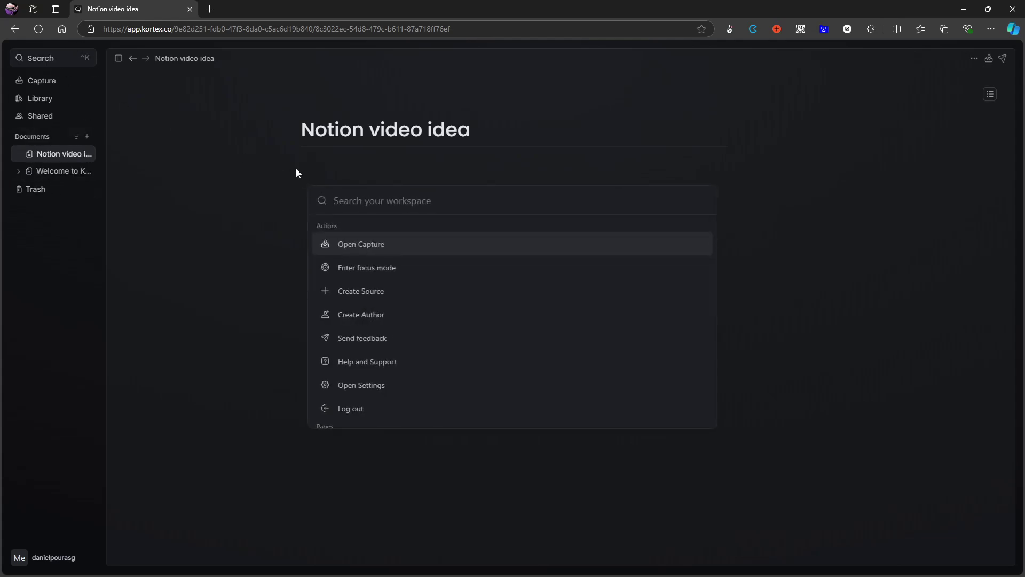
scroll(401, 270, "down", 3)
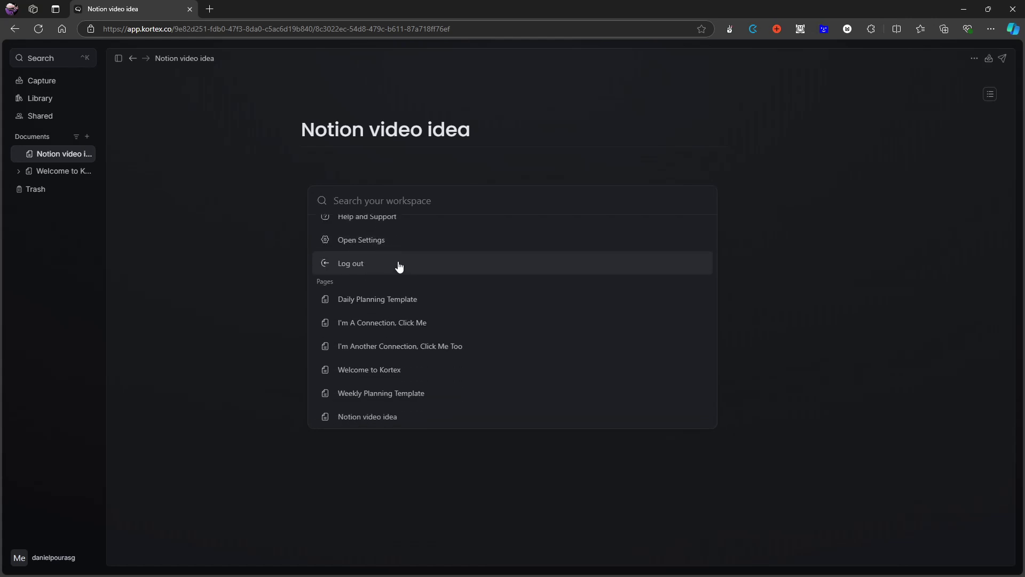
scroll(399, 266, "up", 3)
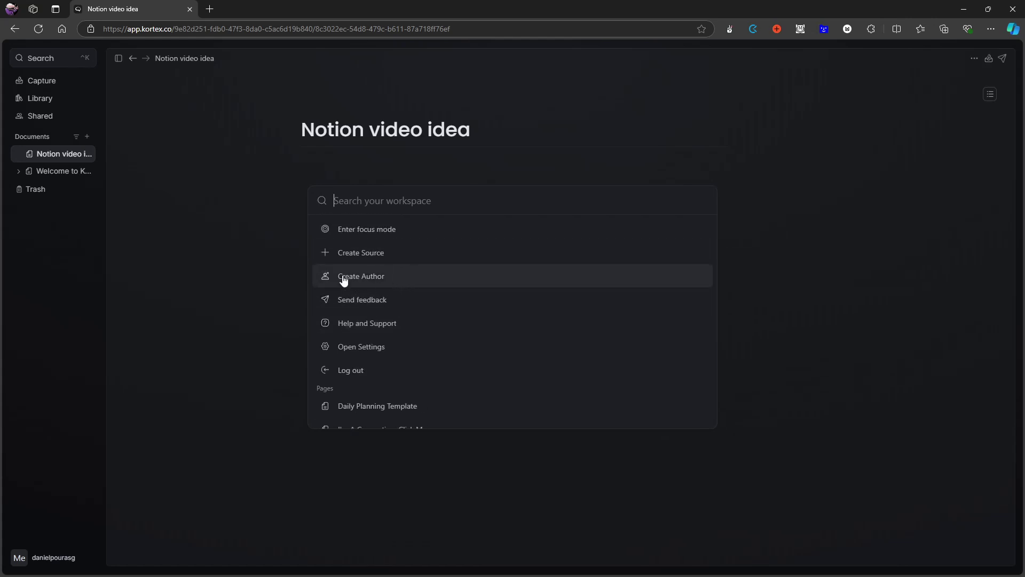
scroll(401, 257, "up", 2)
left_click(203, 265)
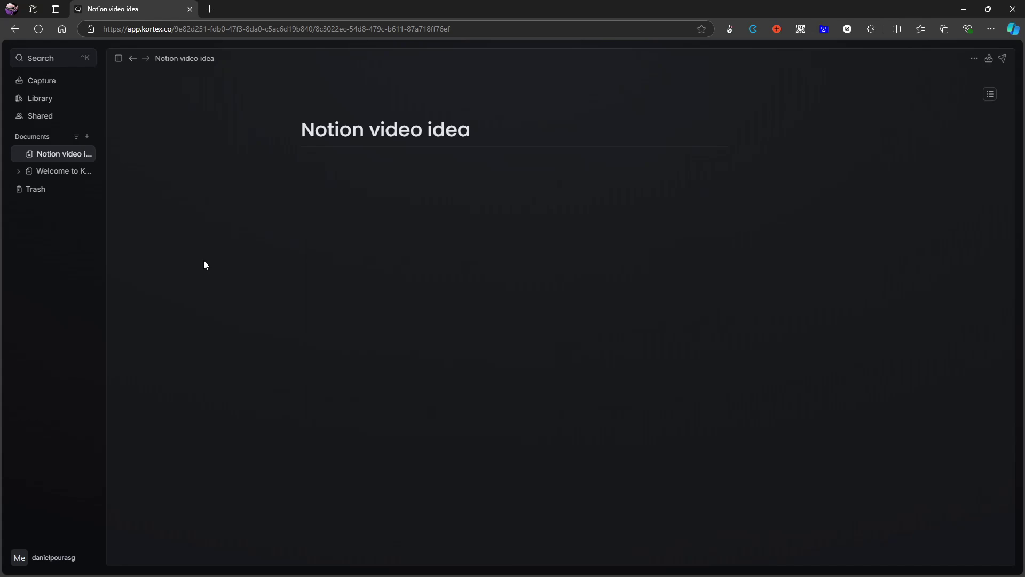